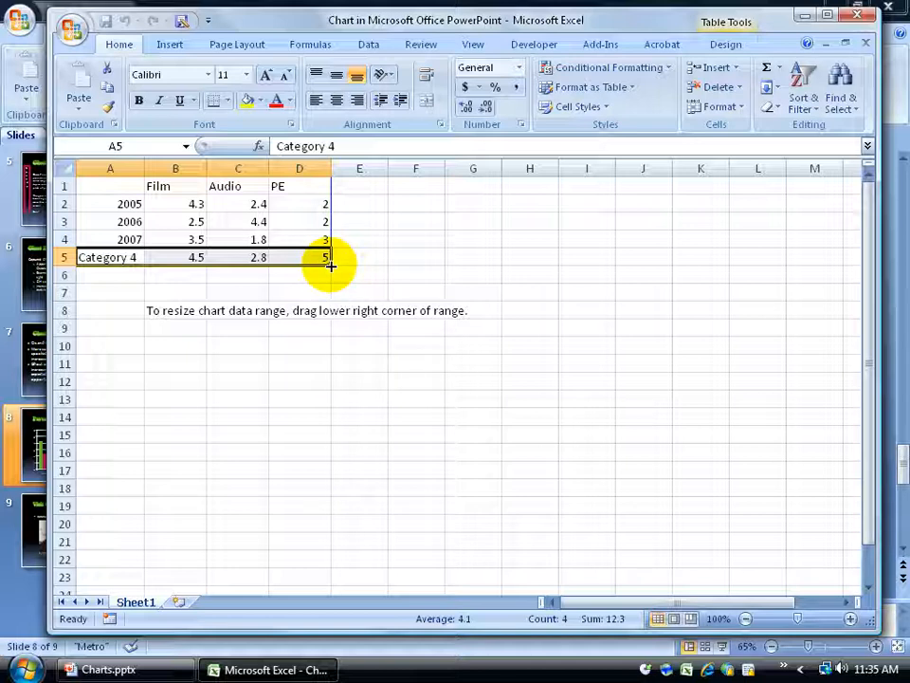
Try moving the Category 4 row to F6 and then auto-filling it across to column I, undoing each attempt
drag(133, 257, 309, 255)
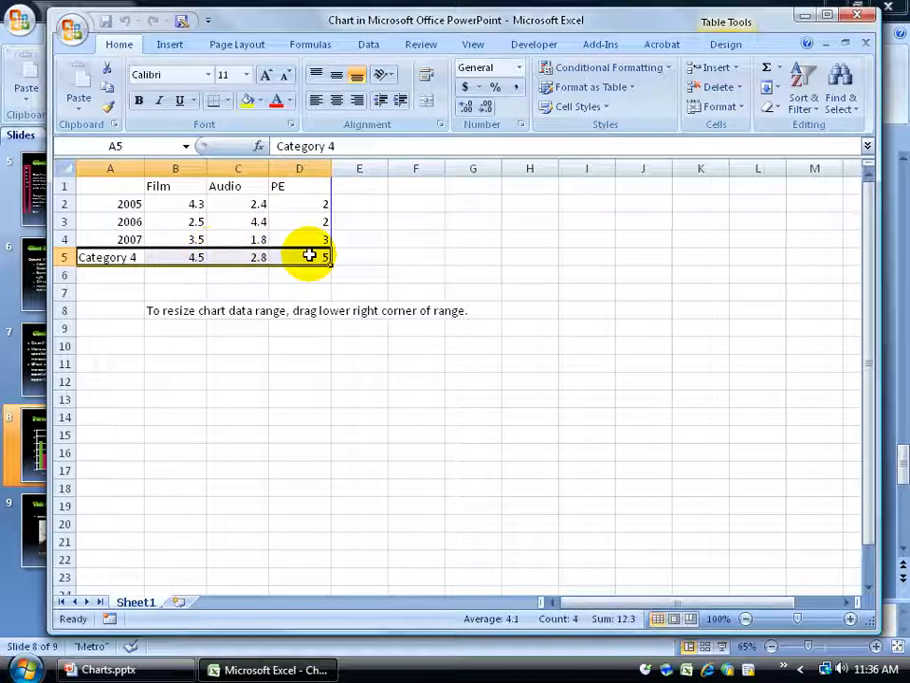
drag(307, 251, 609, 280)
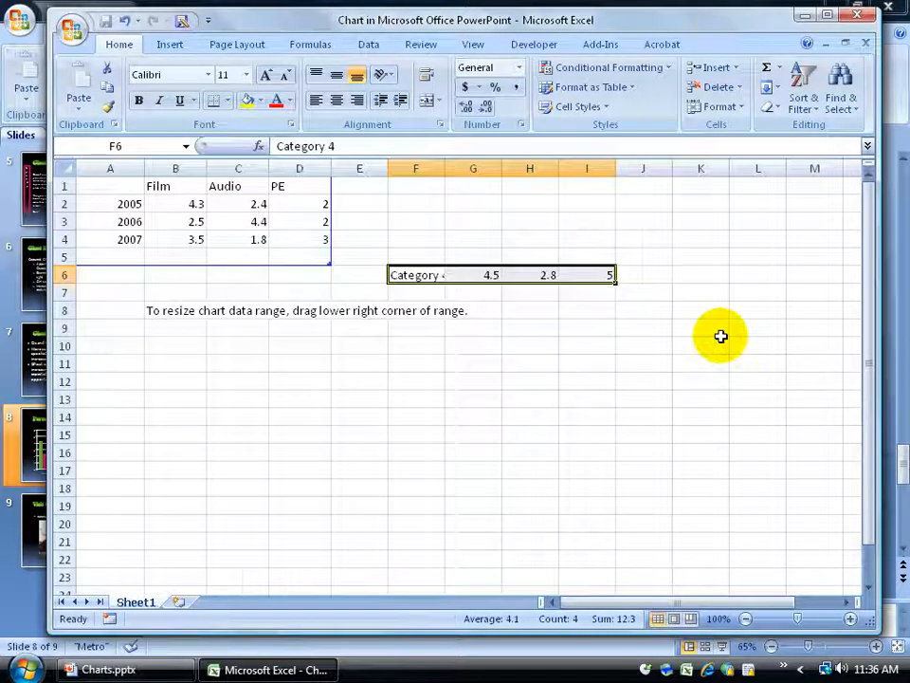
click(123, 20)
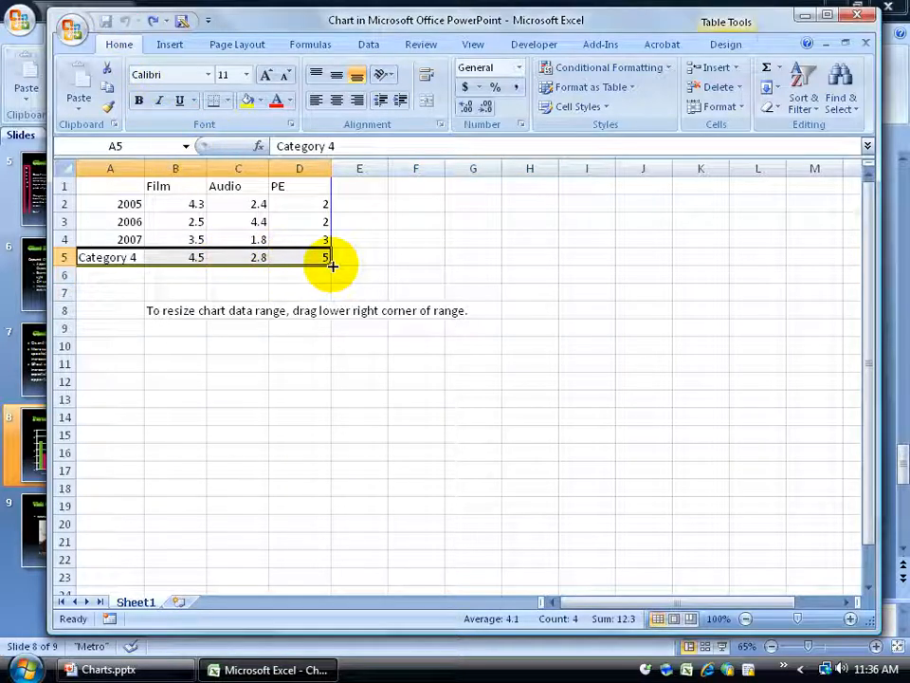
drag(332, 266, 597, 268)
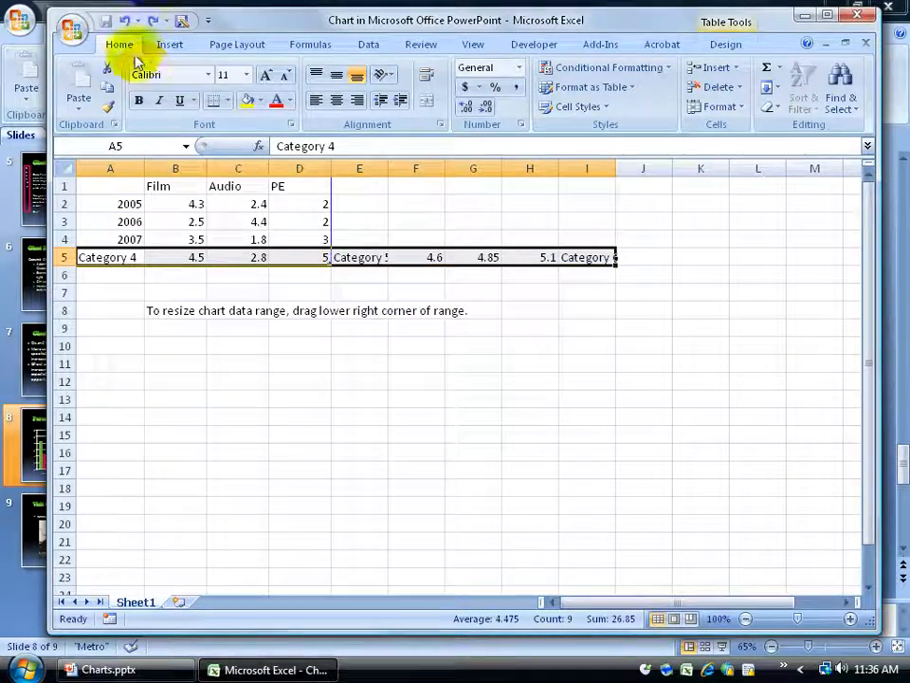
click(124, 19)
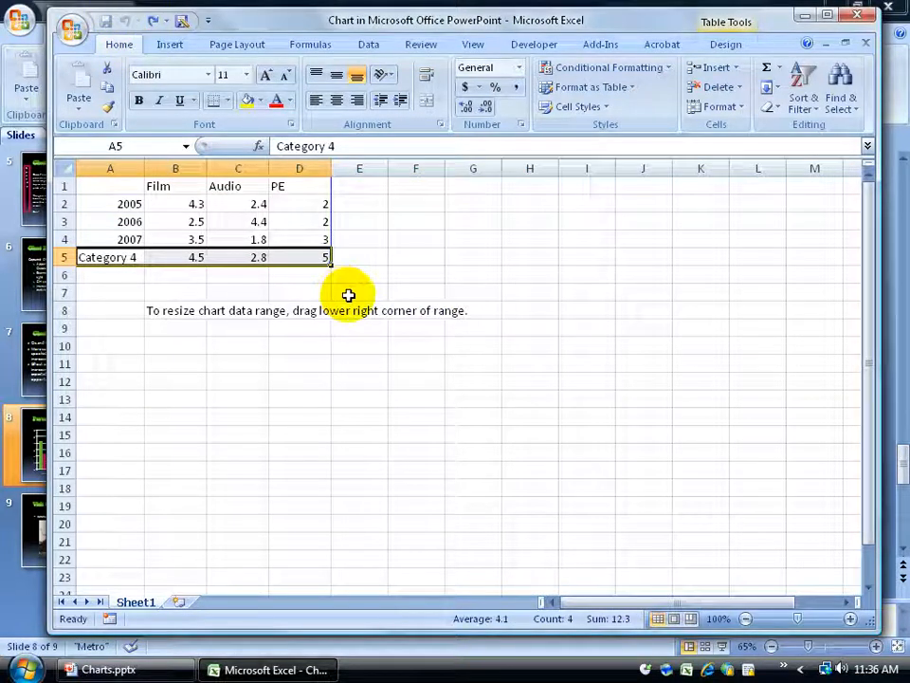
Try moving the 2007 and Category 4 rows elsewhere on the sheet, then undo the move
drag(136, 261, 251, 258)
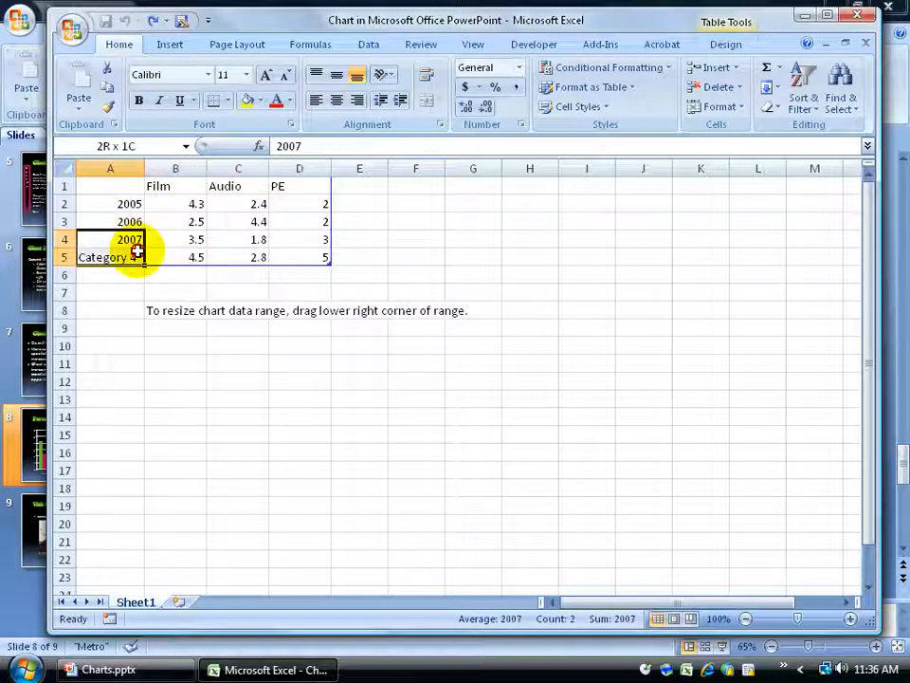
drag(126, 239, 318, 312)
drag(173, 231, 536, 284)
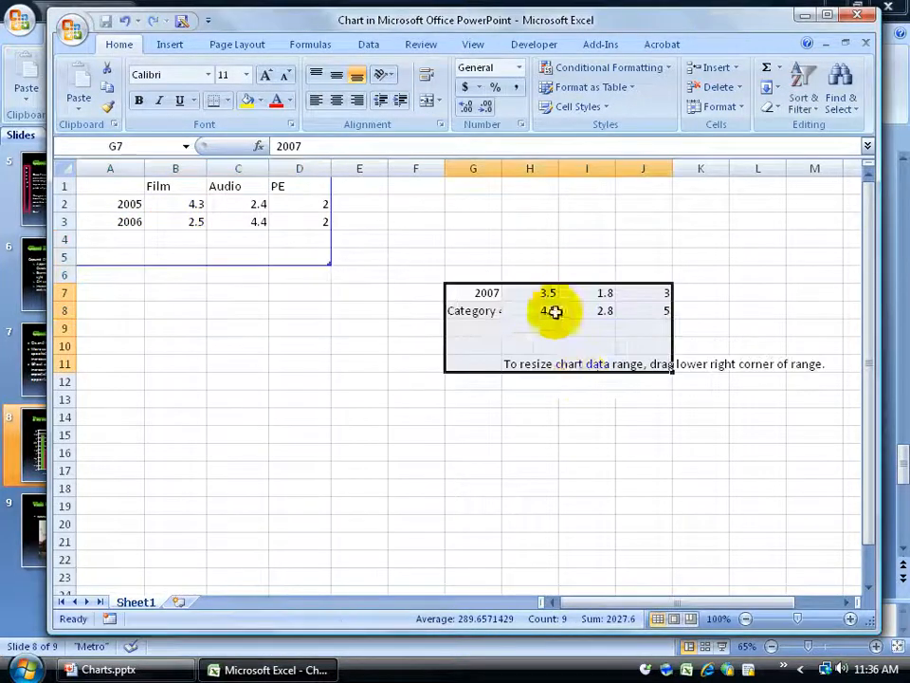
click(125, 21)
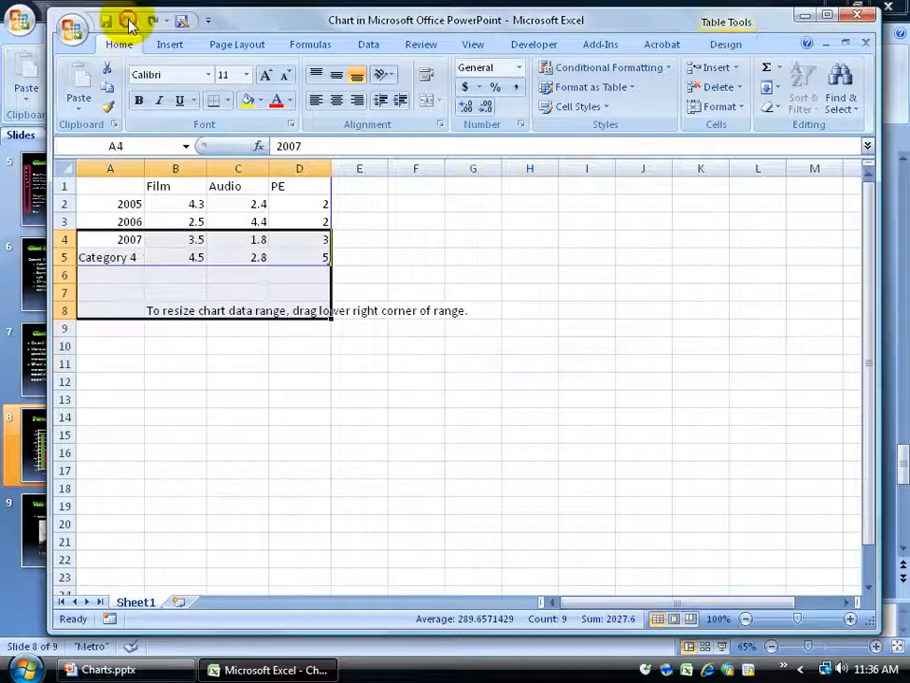
click(402, 272)
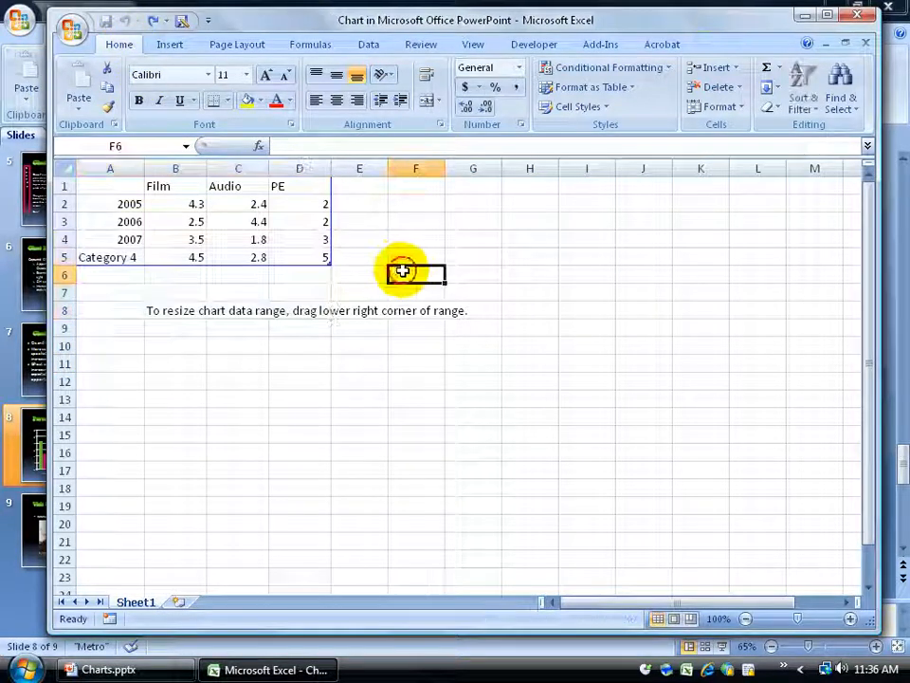
click(135, 257)
drag(134, 257, 424, 301)
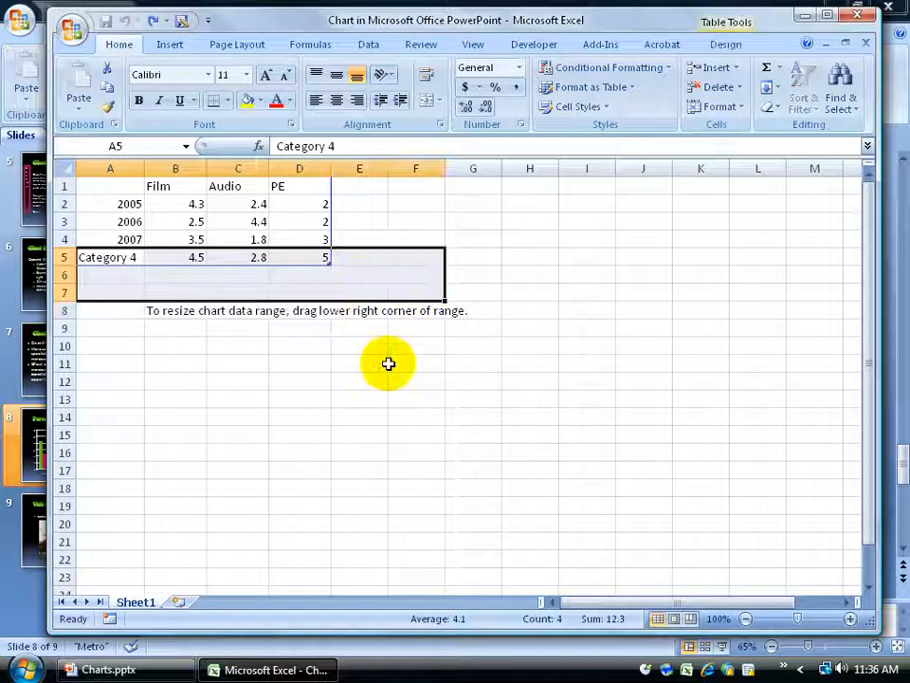
click(587, 345)
drag(85, 258, 314, 254)
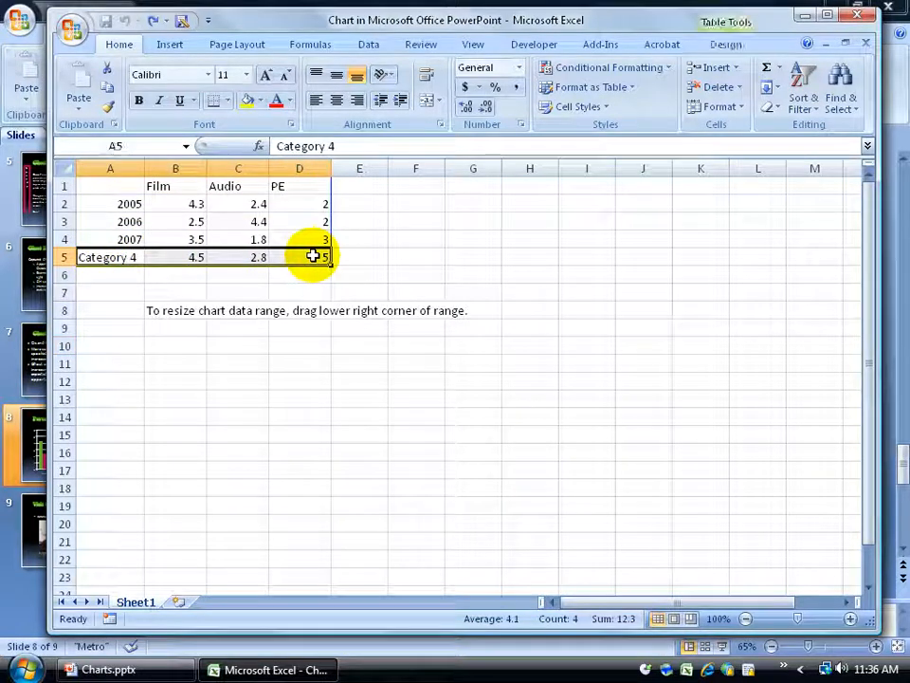
click(384, 294)
Clear the Category 4 row, view the chart on the slide, and undo the clearing
drag(128, 256, 313, 255)
key(Delete)
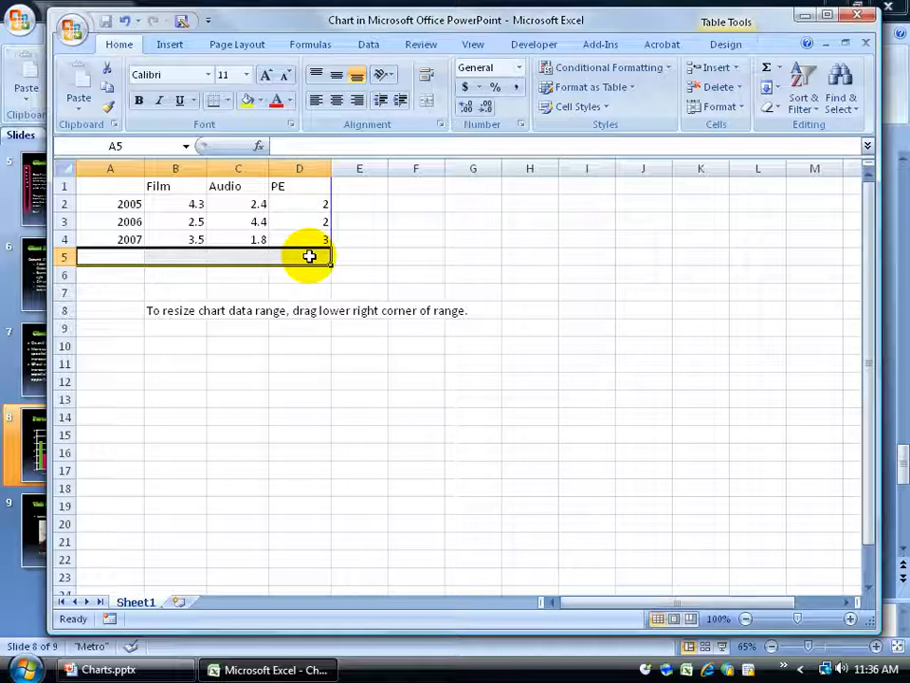
click(804, 16)
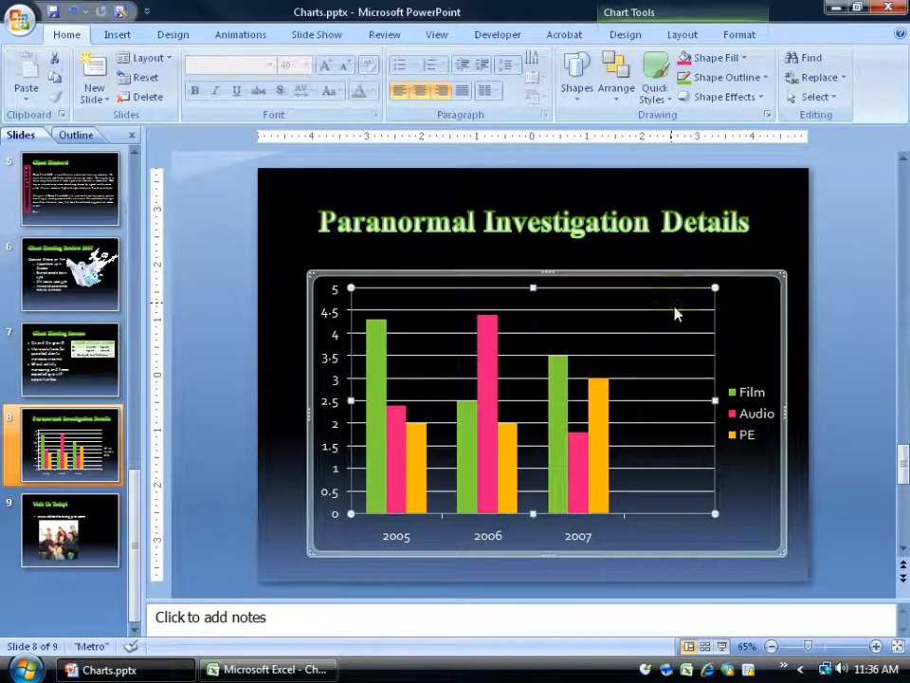
click(299, 670)
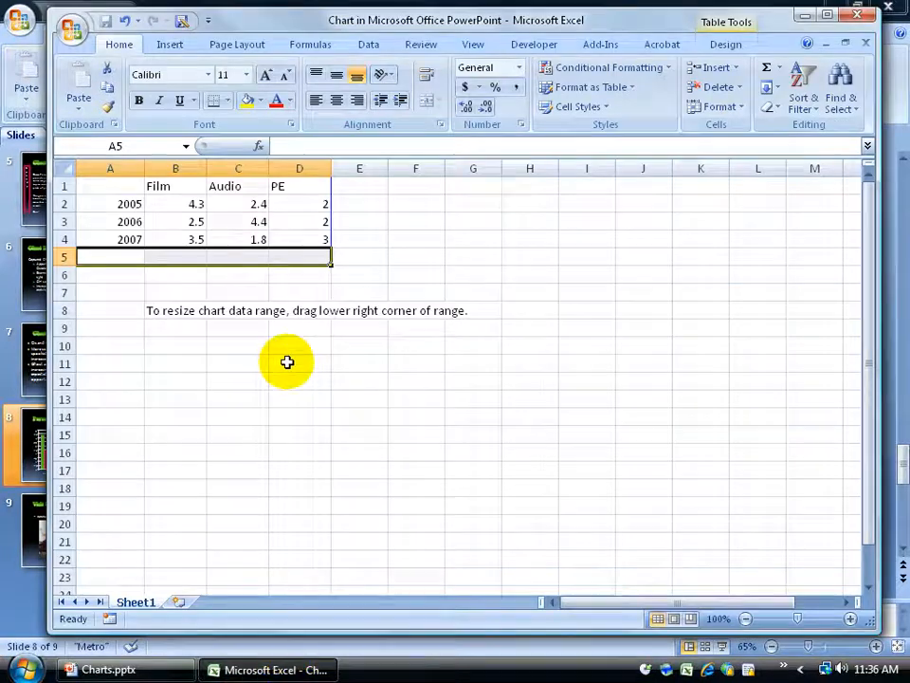
click(125, 21)
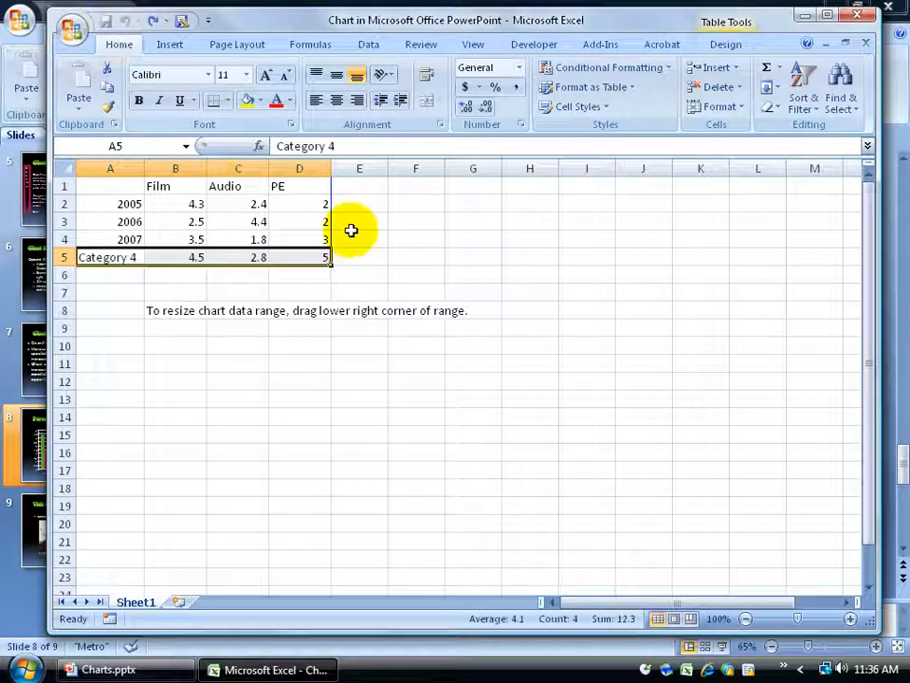
Try resizing the chart data range to extend down to row 8 and across to column E, then undo it
click(369, 254)
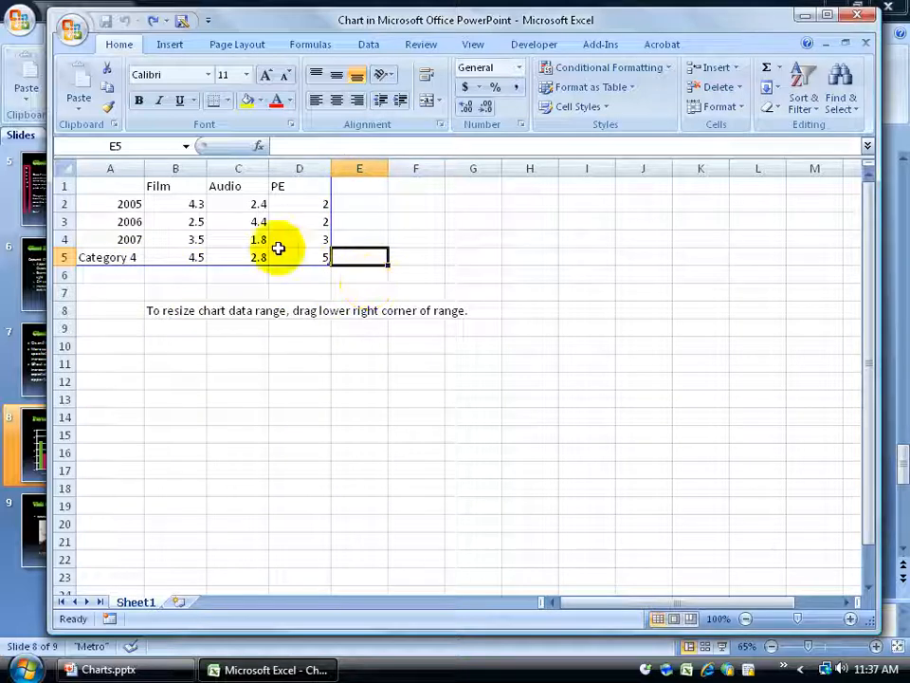
click(519, 276)
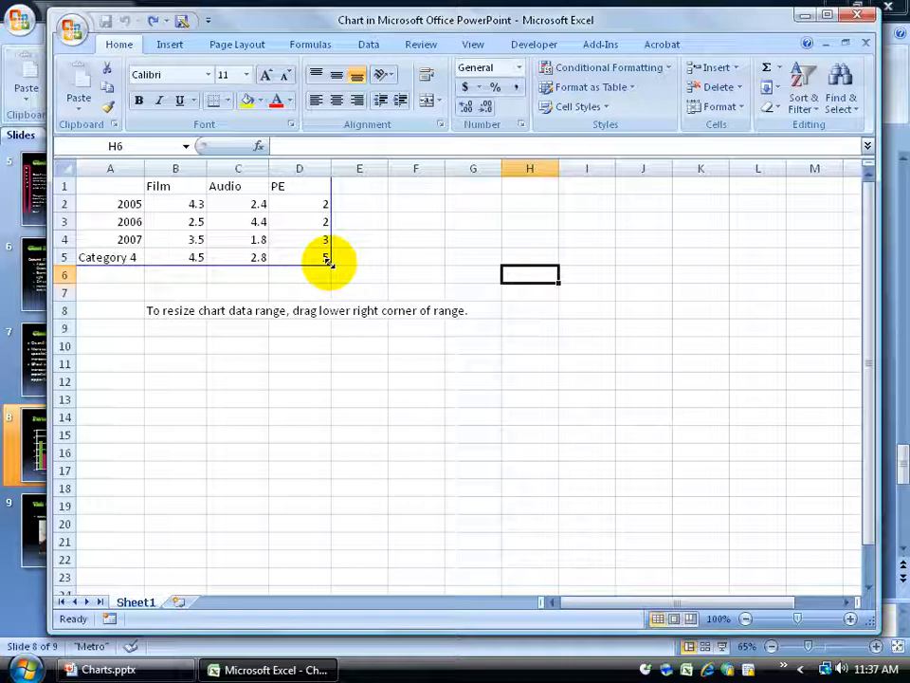
drag(329, 260, 331, 316)
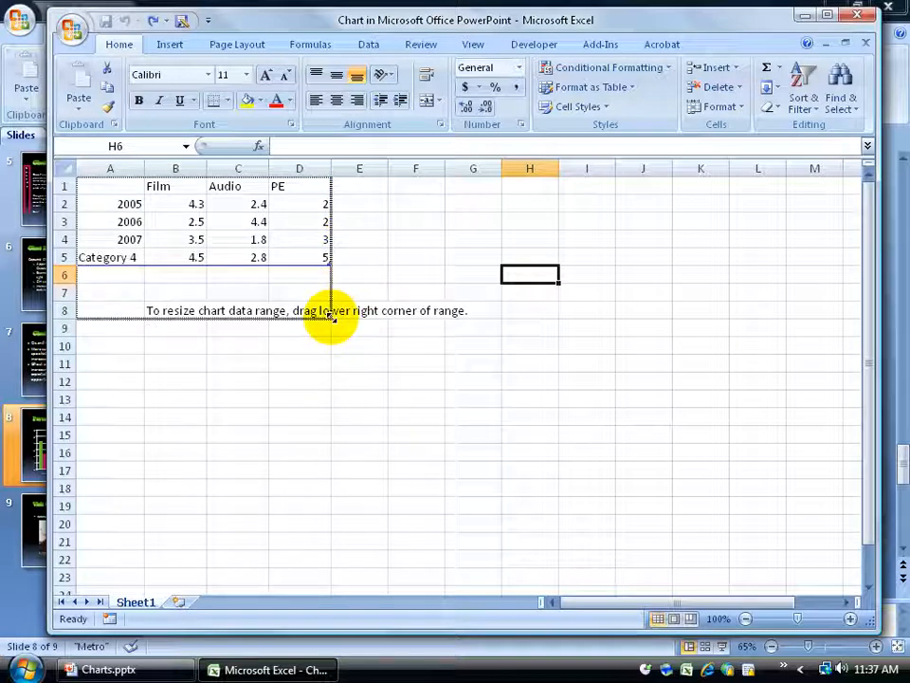
drag(330, 316, 332, 263)
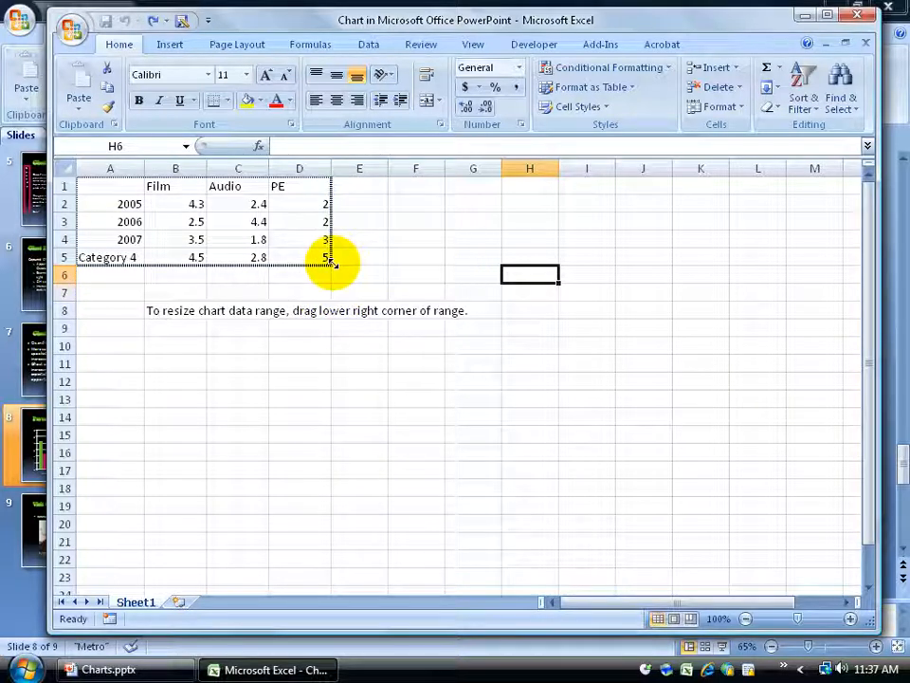
drag(331, 262, 325, 311)
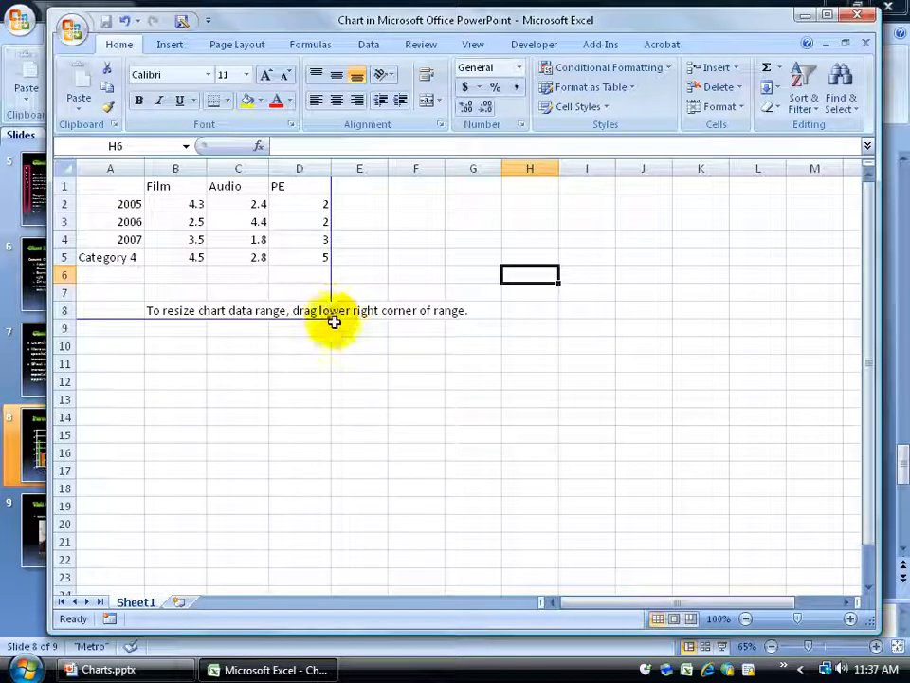
drag(331, 315, 392, 314)
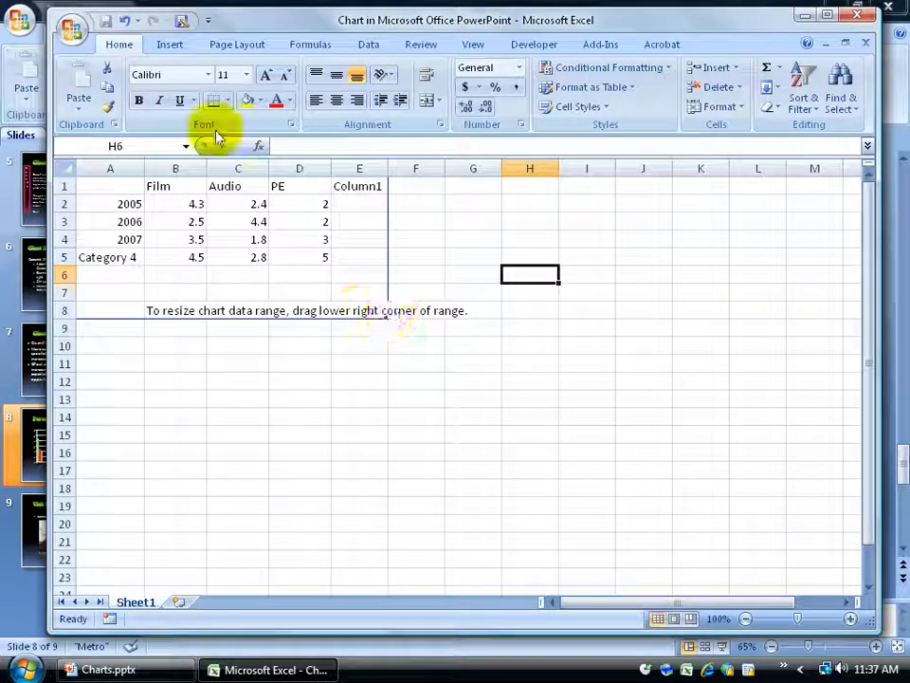
click(124, 21)
click(124, 21)
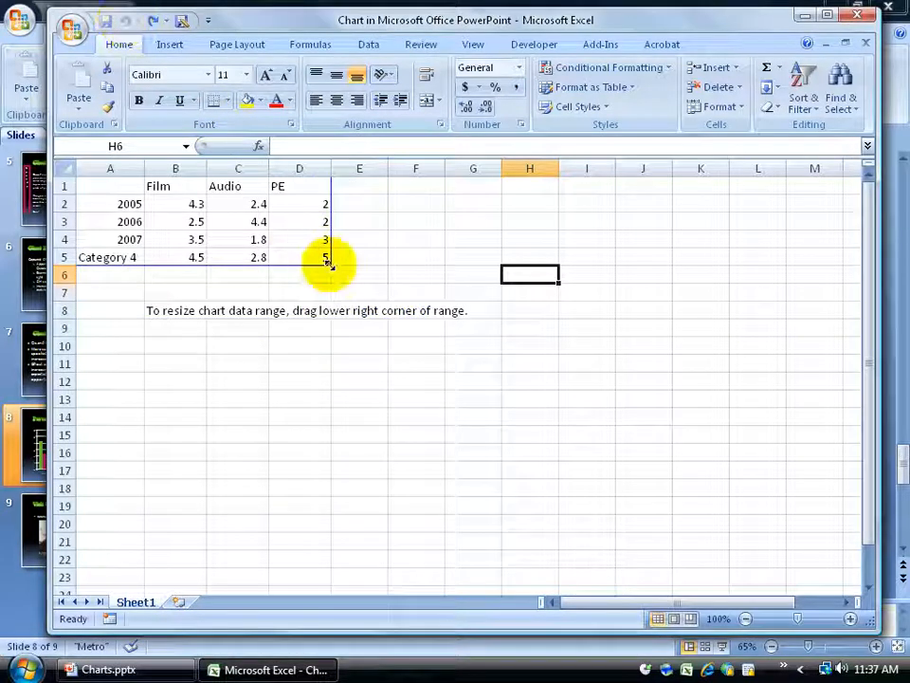
Shrink the chart data range to rows 1–4 and relabel the Category 4 cell as 2008
drag(328, 264, 328, 250)
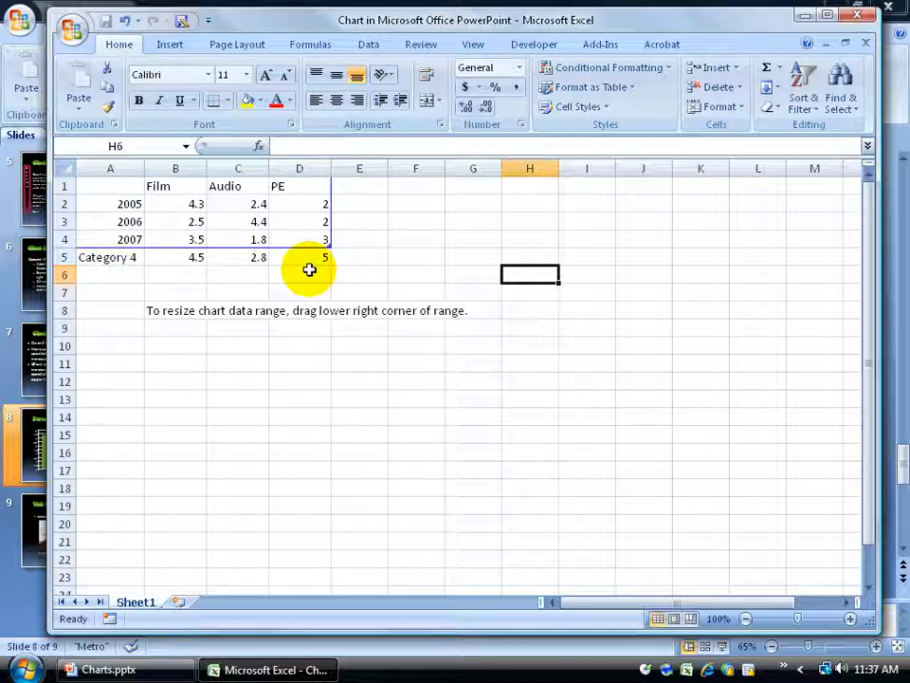
click(100, 266)
text(200)
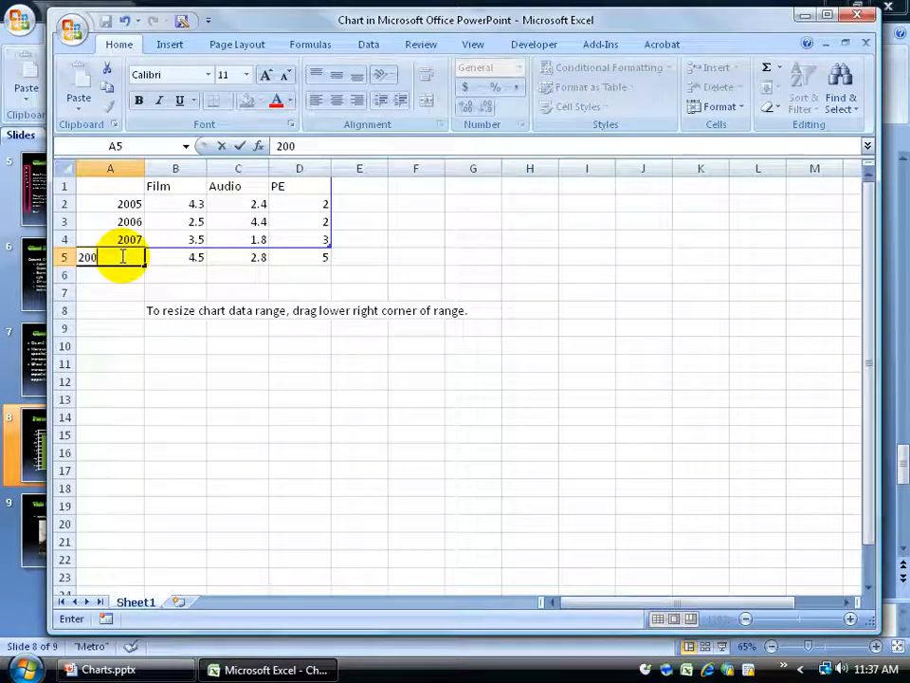
text(8)
key(Tab)
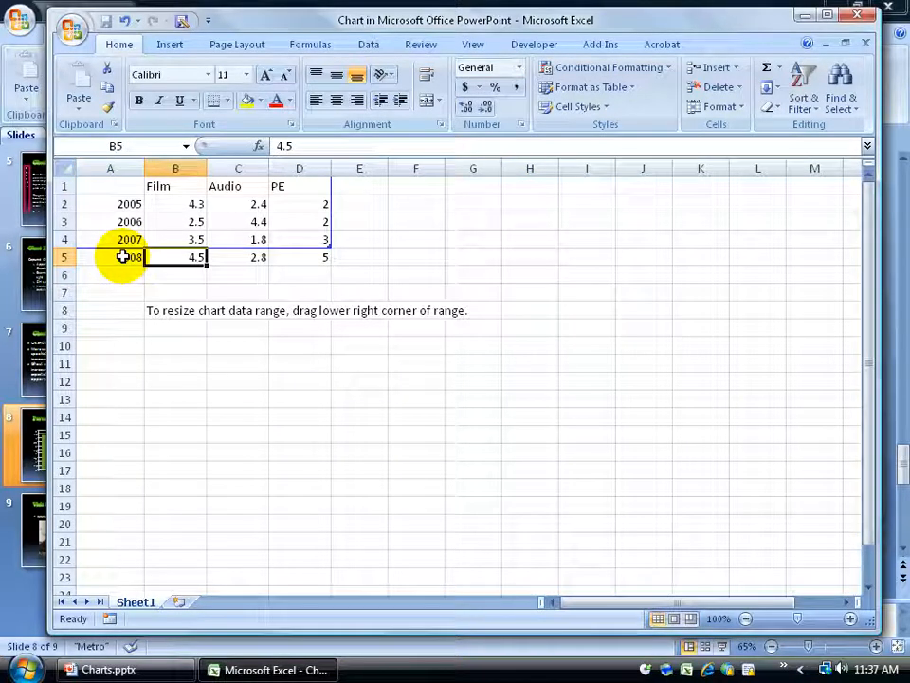
Set the 2008 Audio and PE values to 0 and close the chart data sheet
click(247, 259)
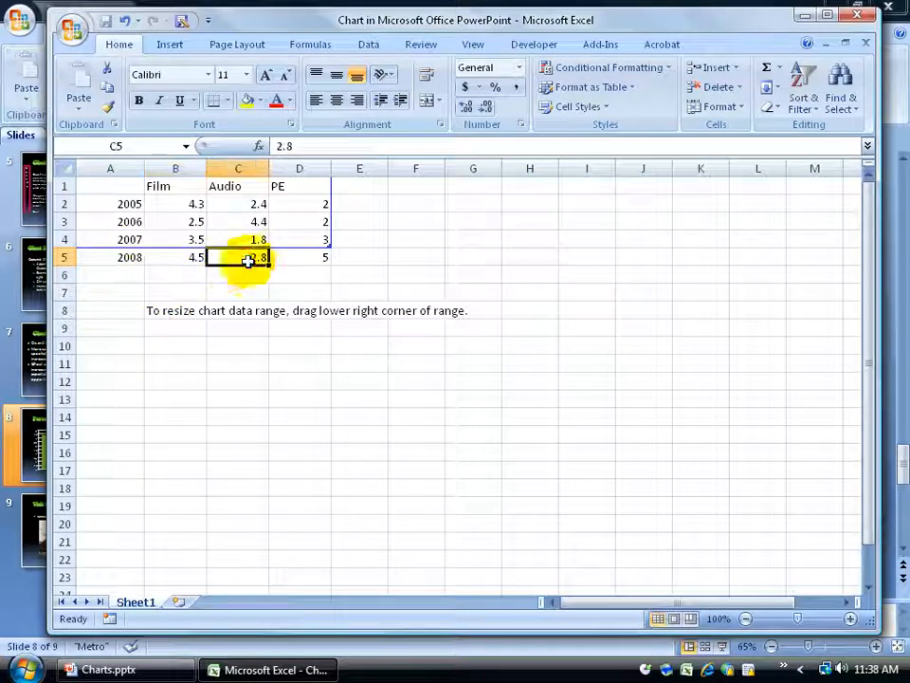
text(0)
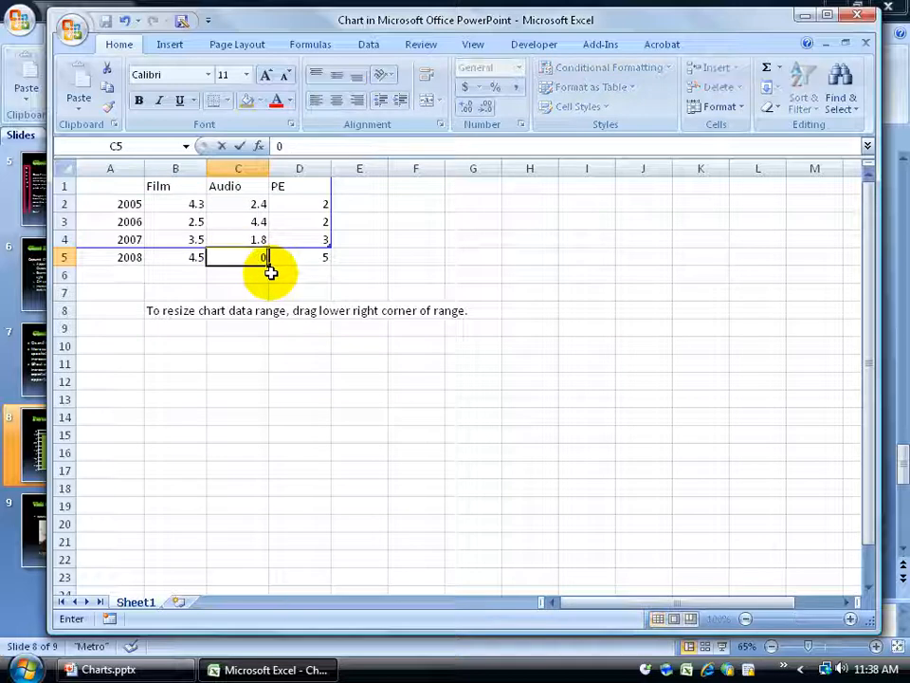
key(Tab)
text(0)
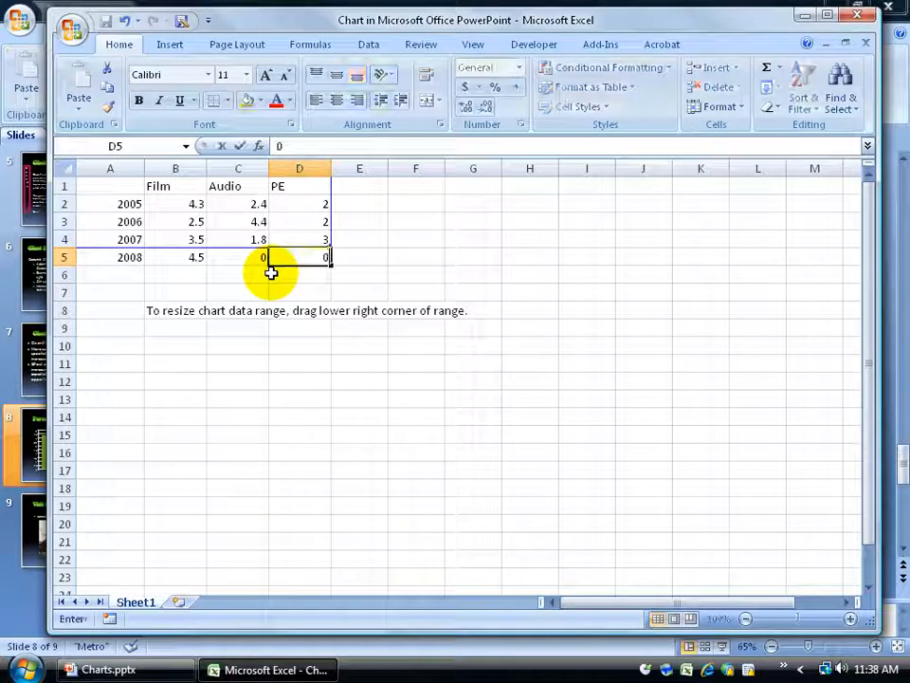
key(Return)
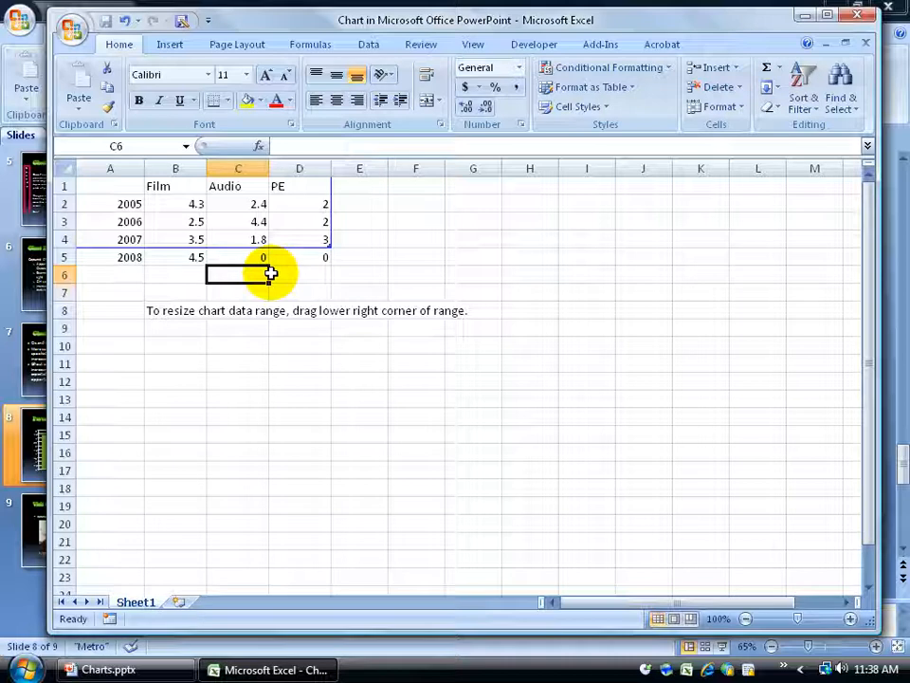
click(857, 14)
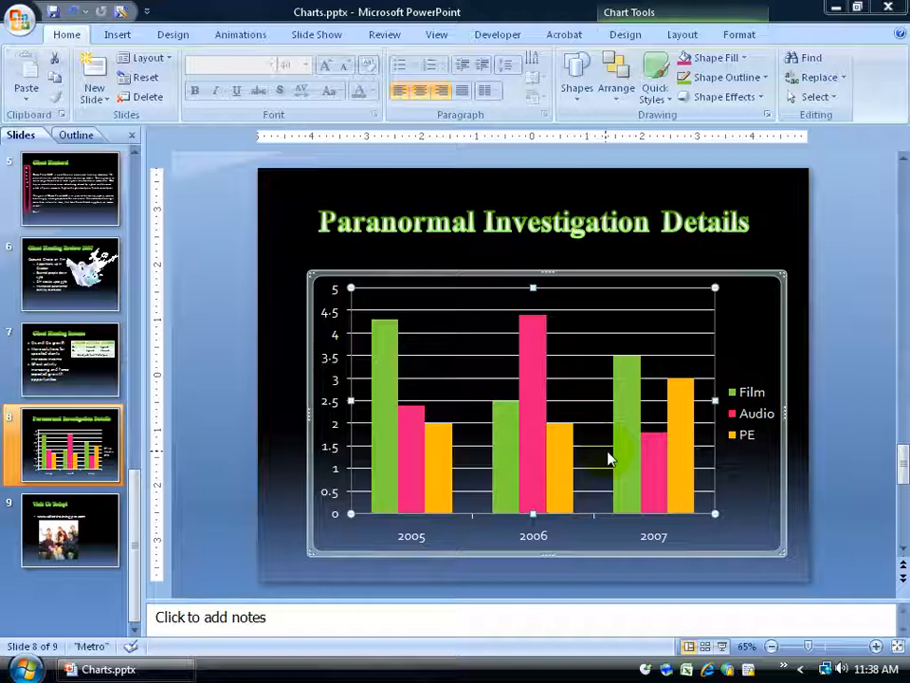
Reopen the chart's data for editing from the slide's chart
click(529, 399)
right_click(529, 399)
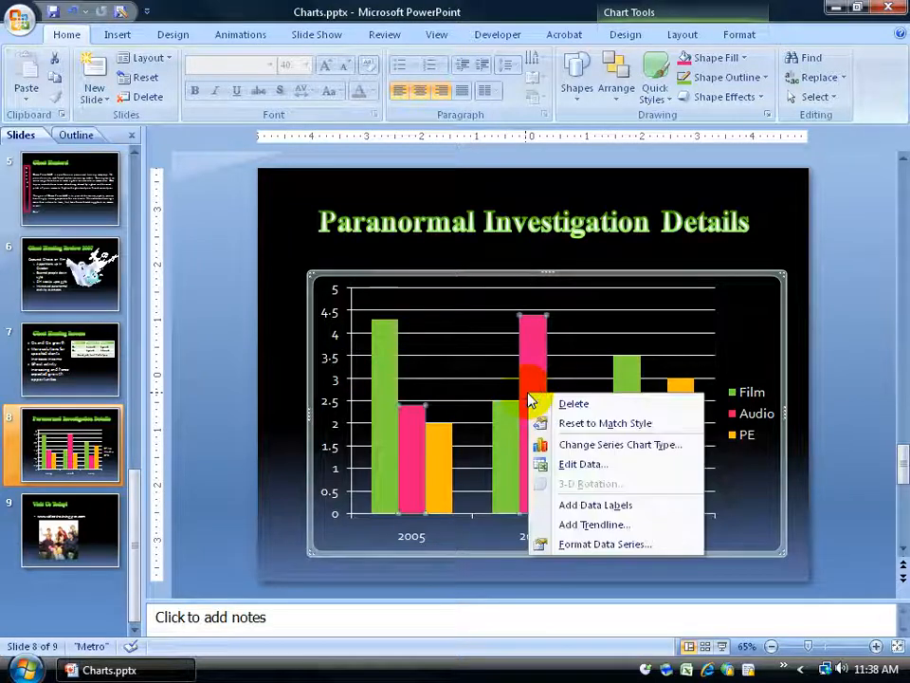
click(558, 463)
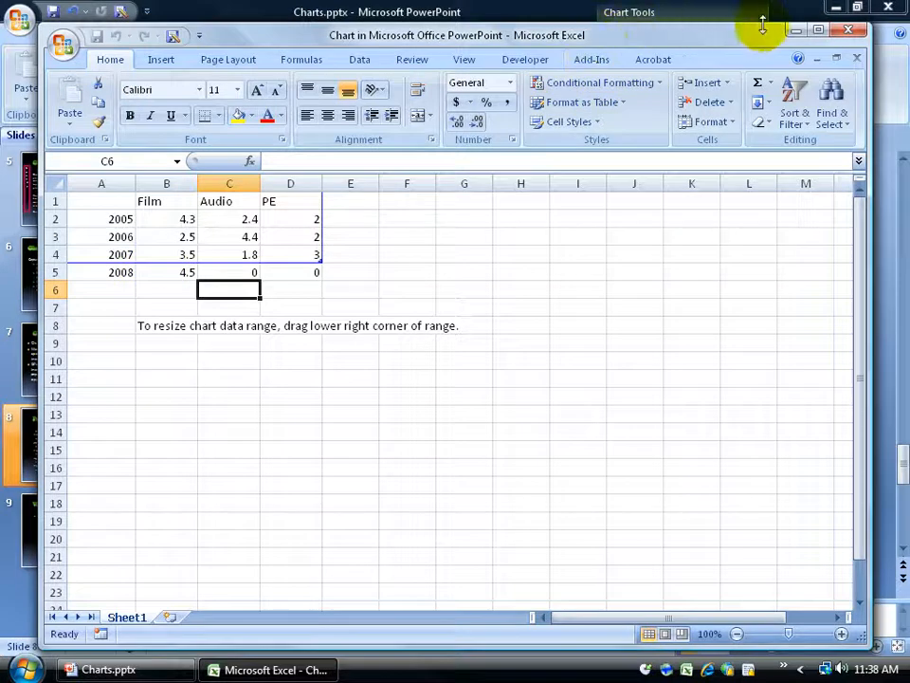
Extend the chart data range to include the 2008 row
click(796, 30)
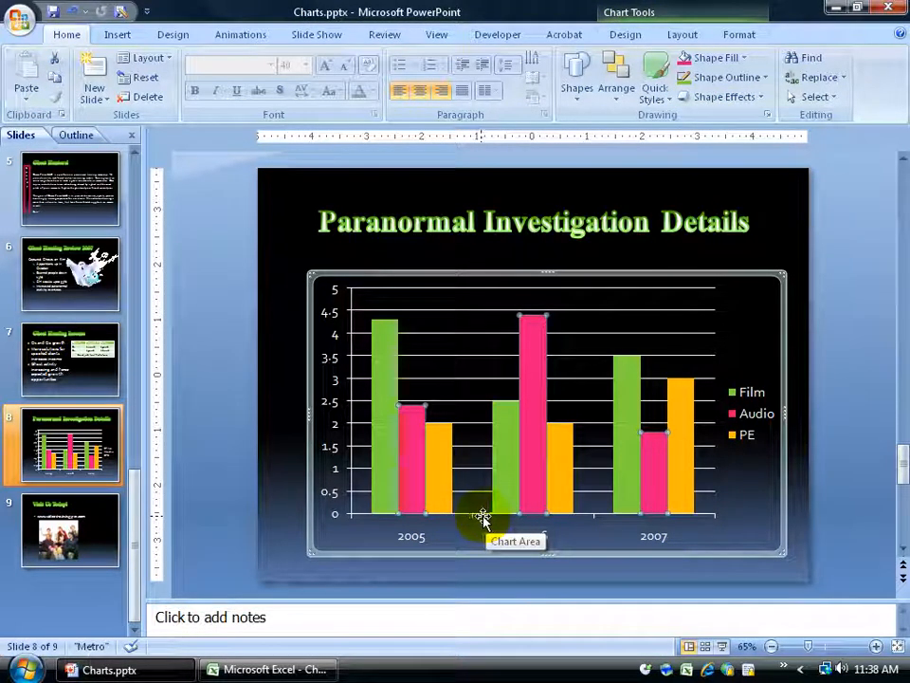
click(297, 671)
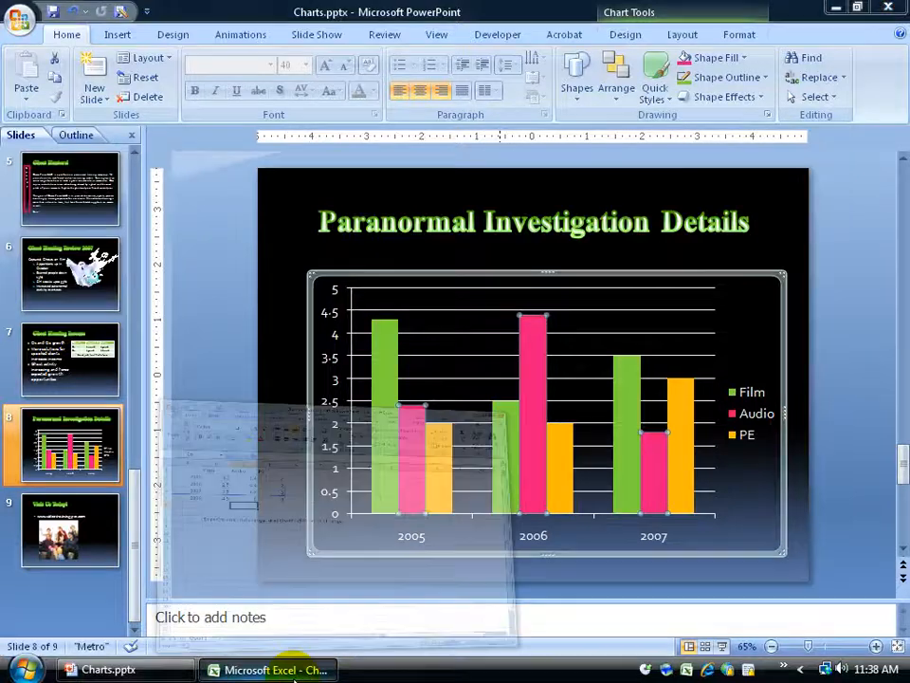
drag(321, 257, 317, 272)
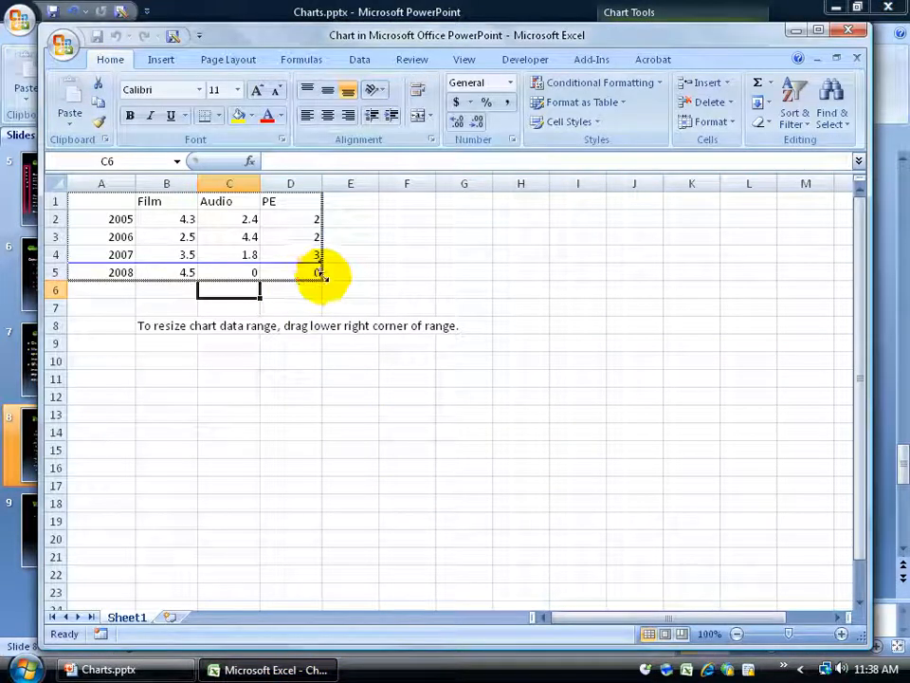
Clear the 2008 row's contents in the data sheet and switch to the slide
drag(109, 272, 294, 272)
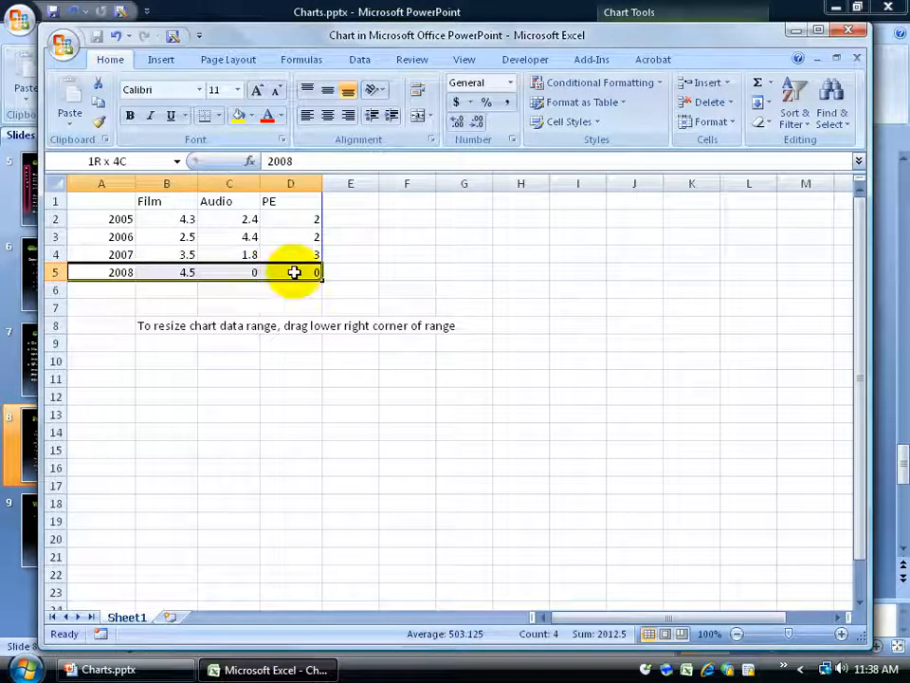
key(Delete)
click(820, 29)
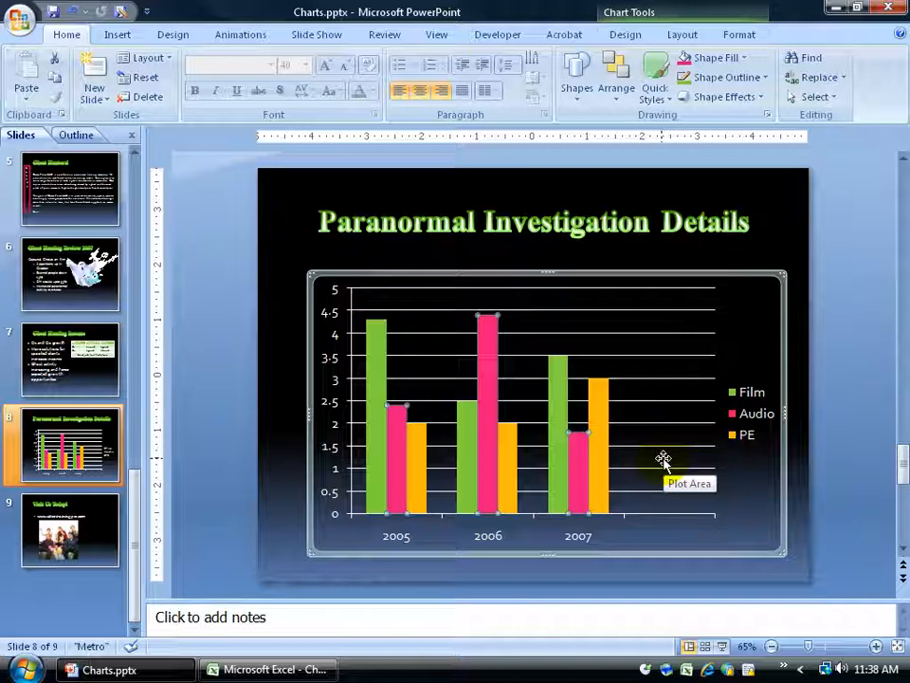
Return to the data sheet and shrink the chart data range back to rows 1–4
click(313, 668)
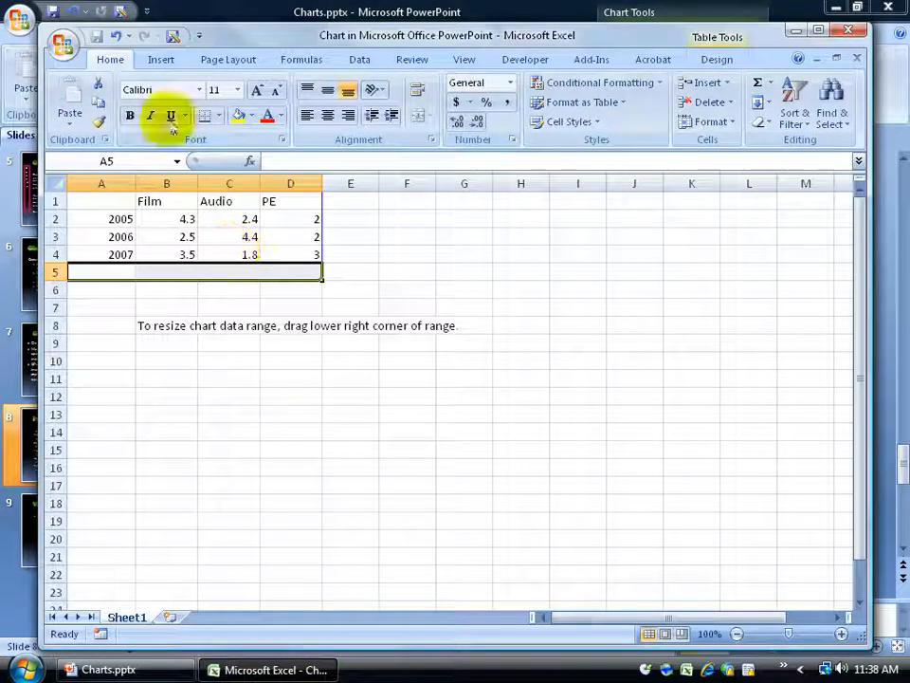
click(349, 284)
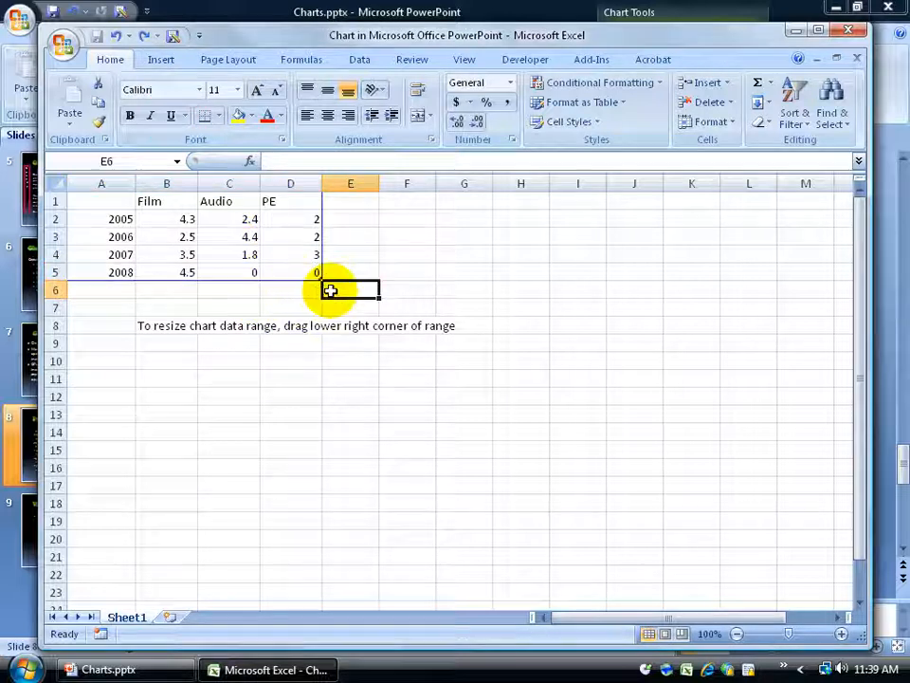
drag(318, 276, 319, 259)
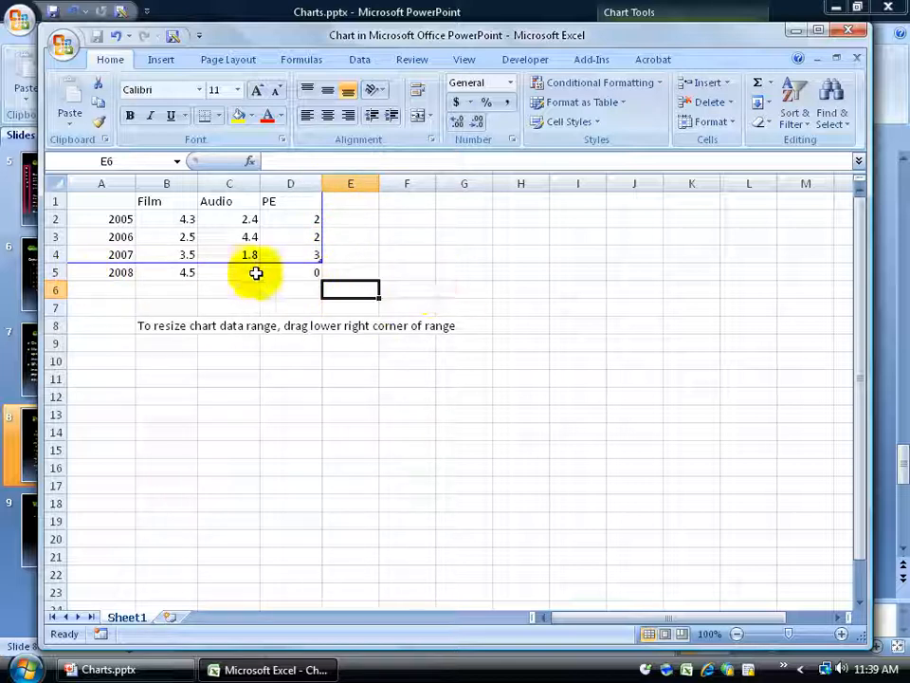
Set the Film values for 2005, 2006 and 2007 to 12, 25 and 34
click(187, 219)
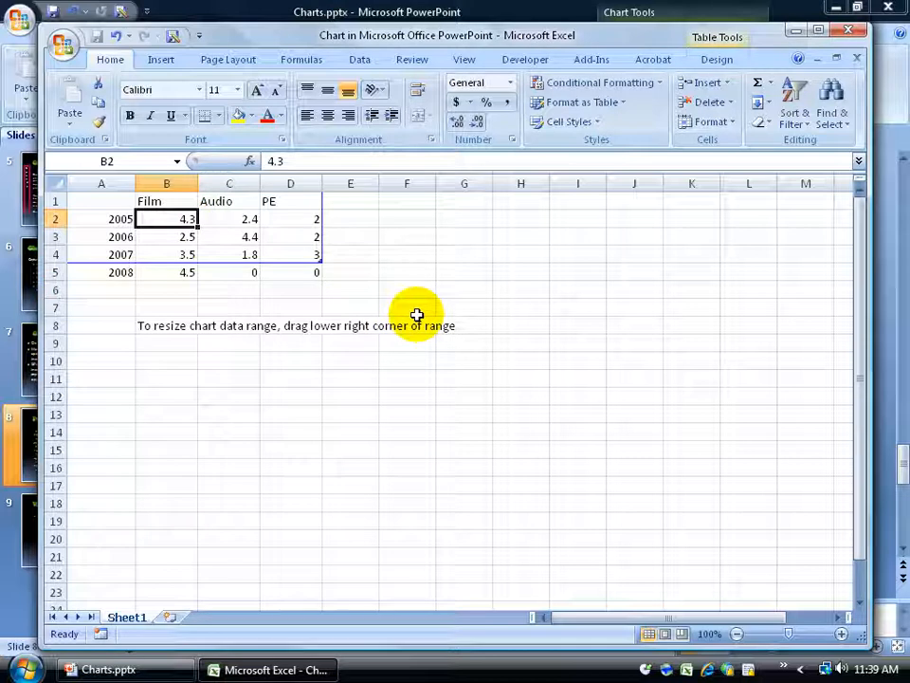
text(12)
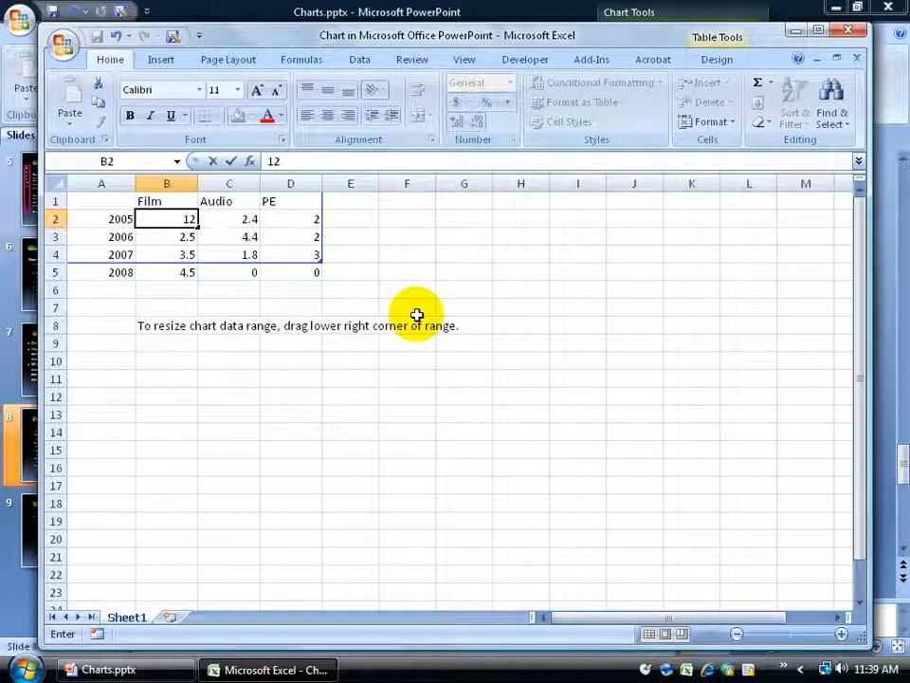
key(Return)
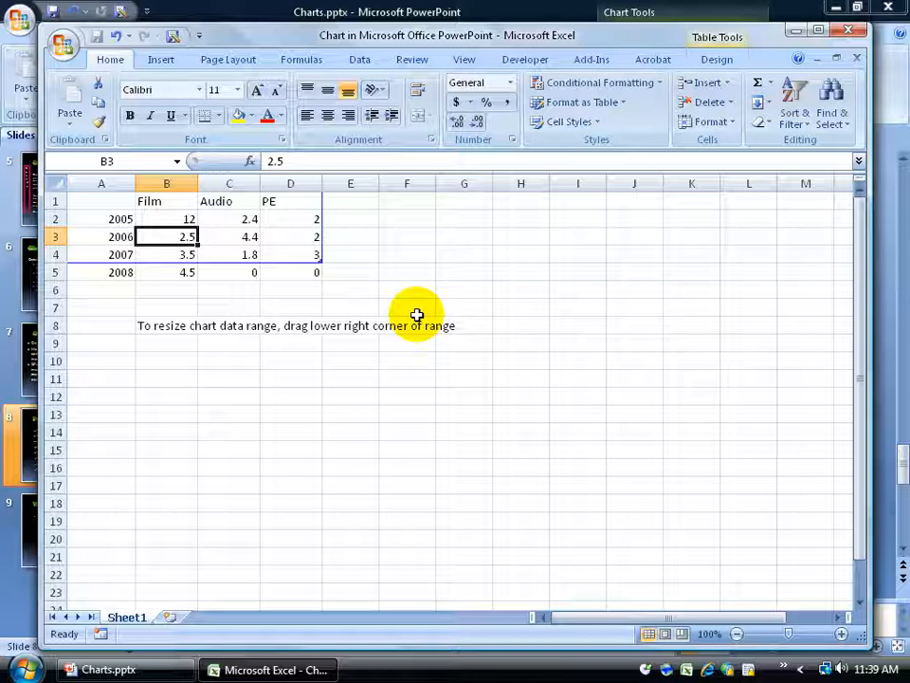
text(25)
key(Return)
text(34)
key(Tab)
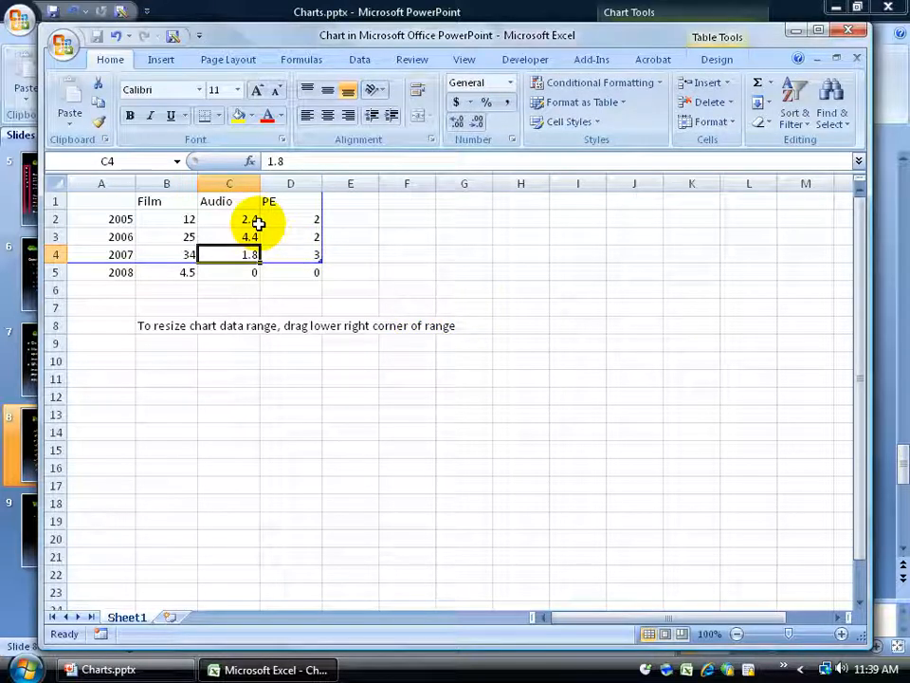
Switch to the slide and inspect the chart's updated Film bars
click(795, 33)
click(451, 515)
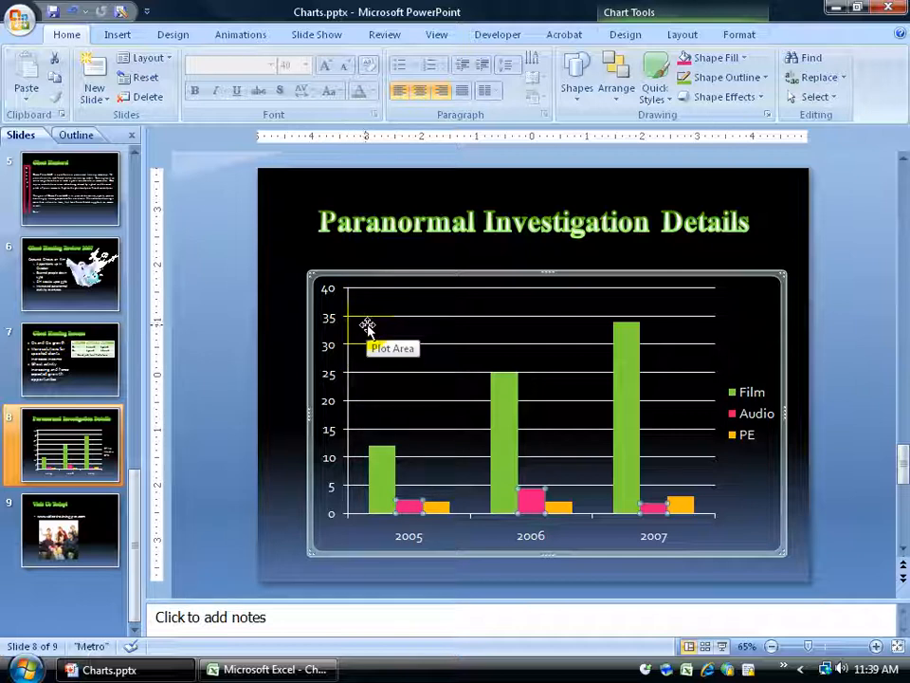
mouse_move(625, 328)
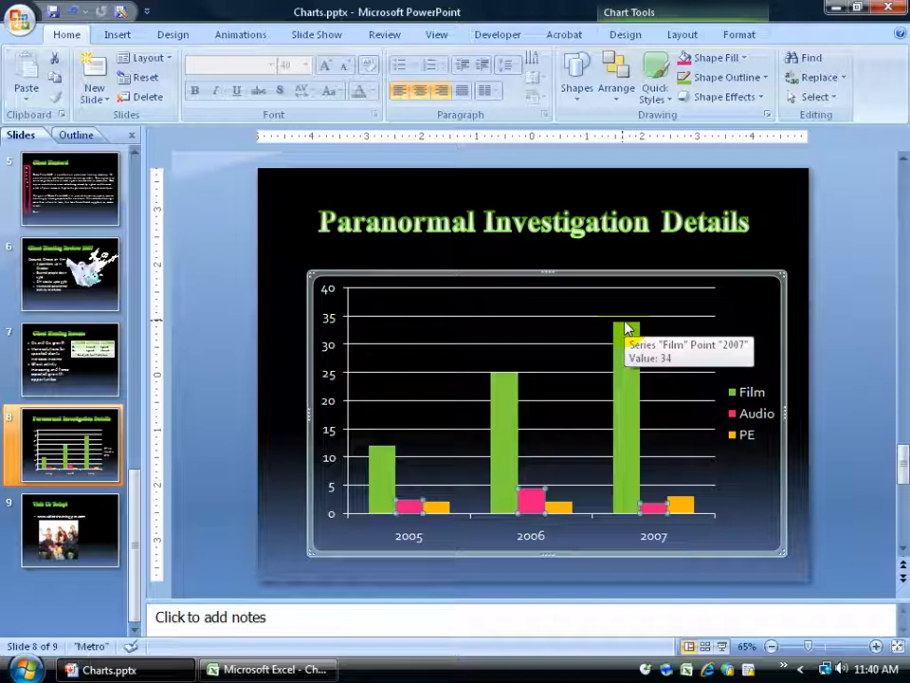
mouse_move(418, 513)
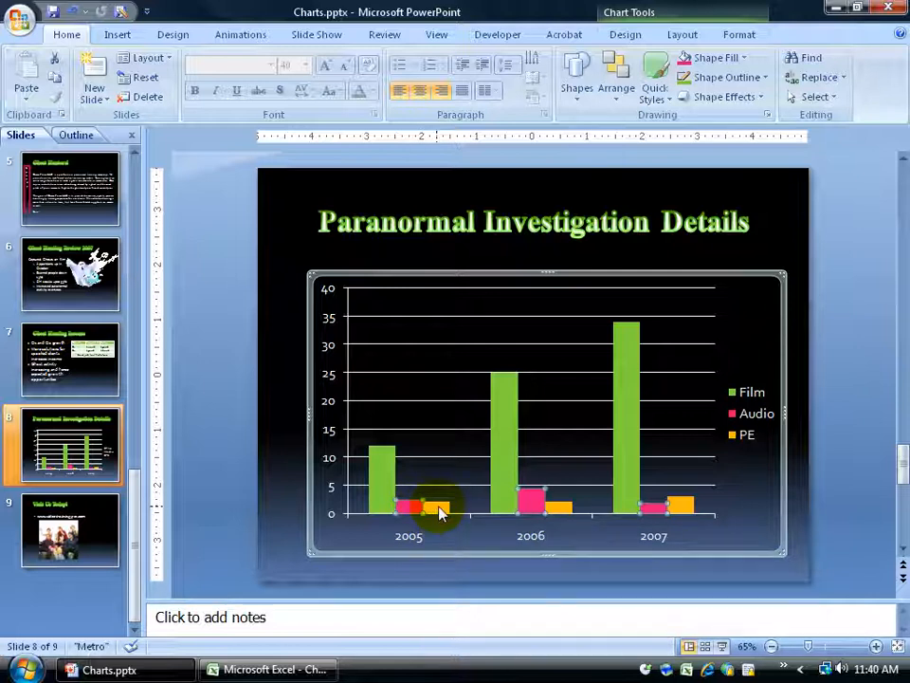
mouse_move(622, 462)
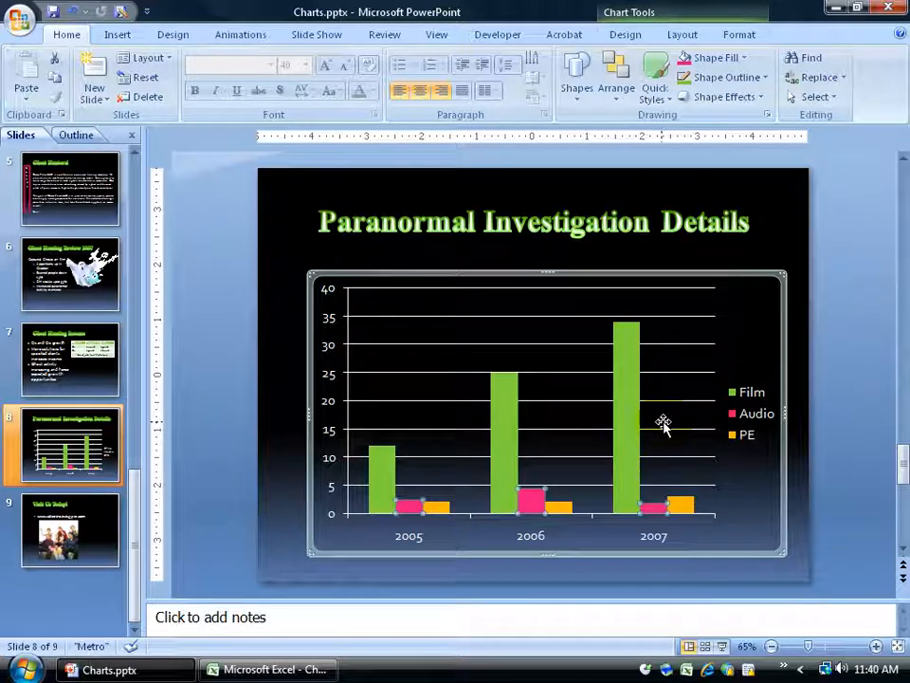
Return to the data sheet and undo the three Film value changes
click(272, 671)
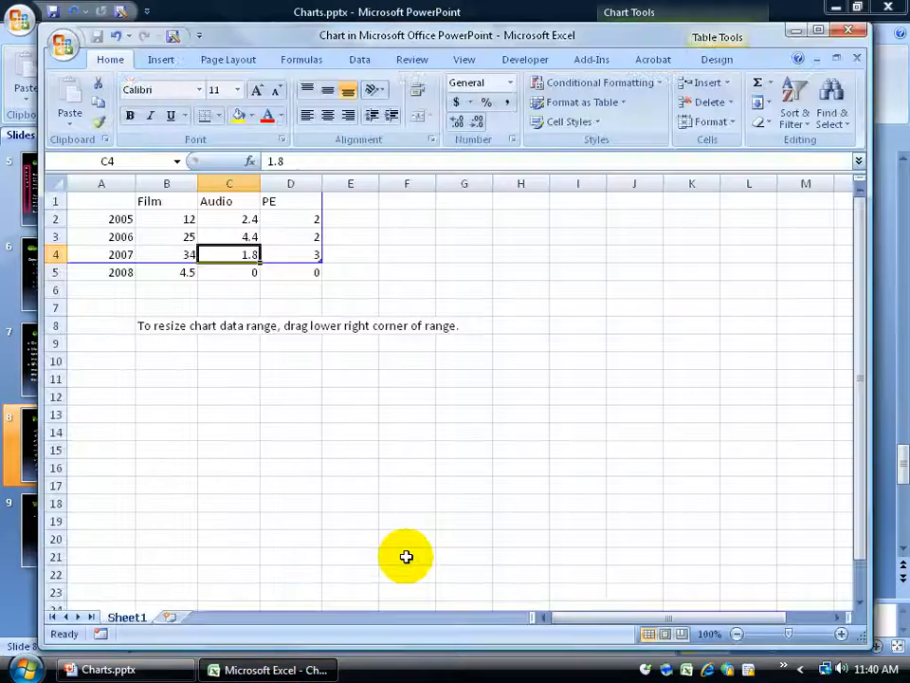
click(116, 36)
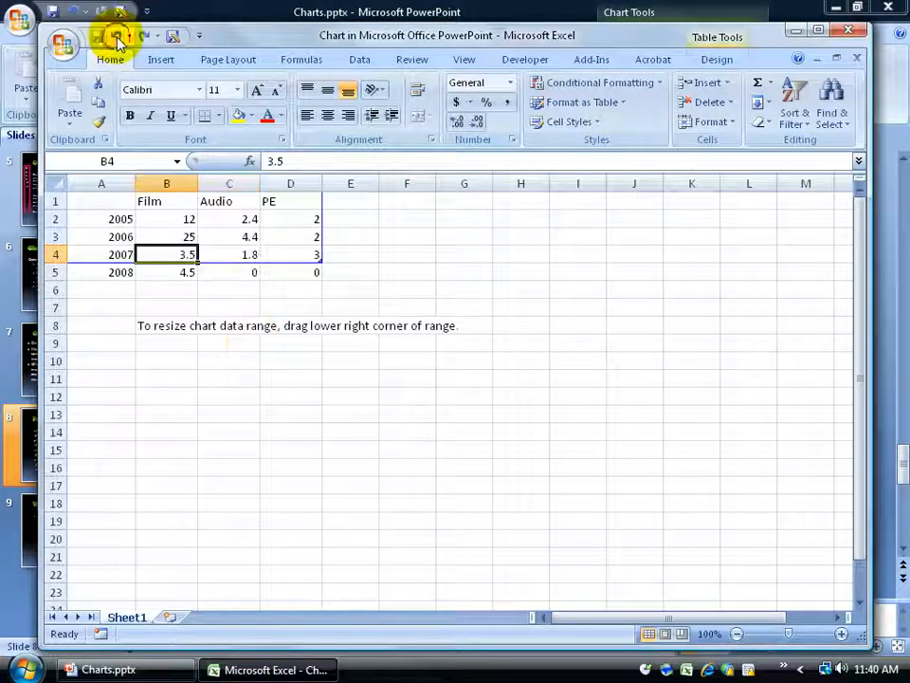
click(115, 36)
click(116, 36)
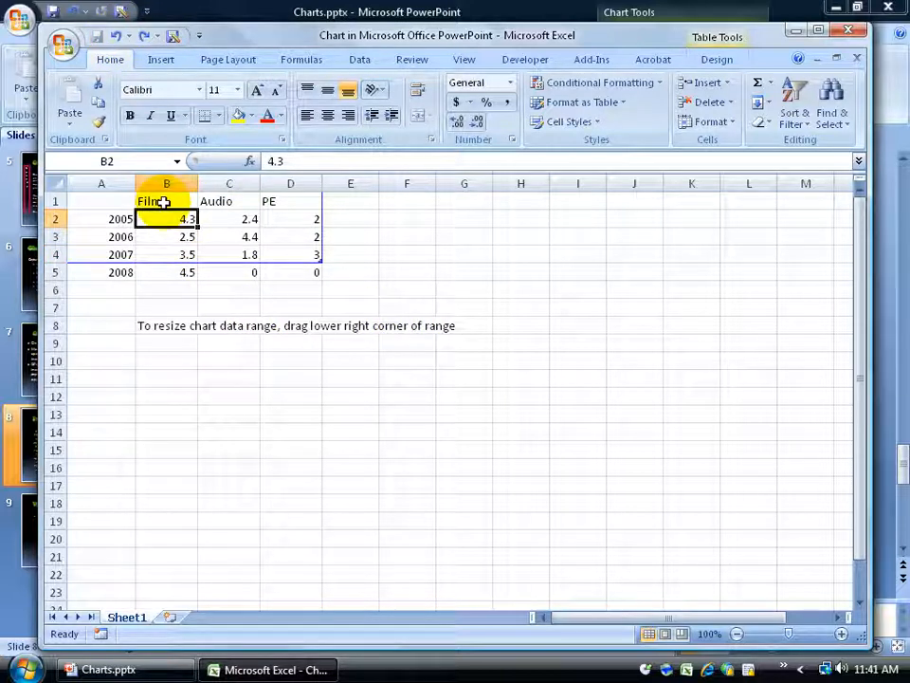
Set the Audio values for 2005, 2006 and 2007 to 12, 22 and 19
click(245, 218)
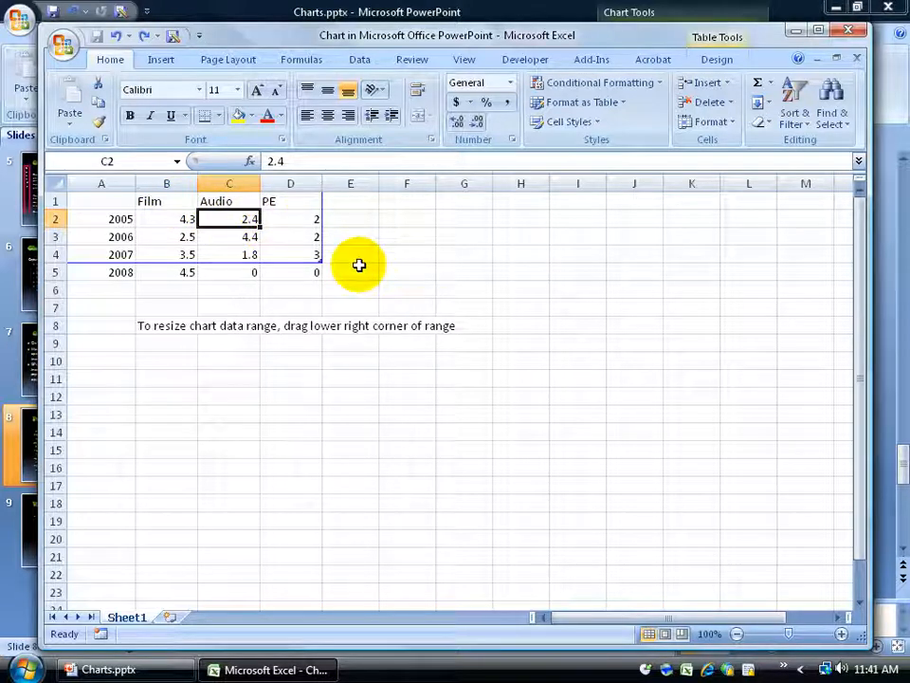
text(12)
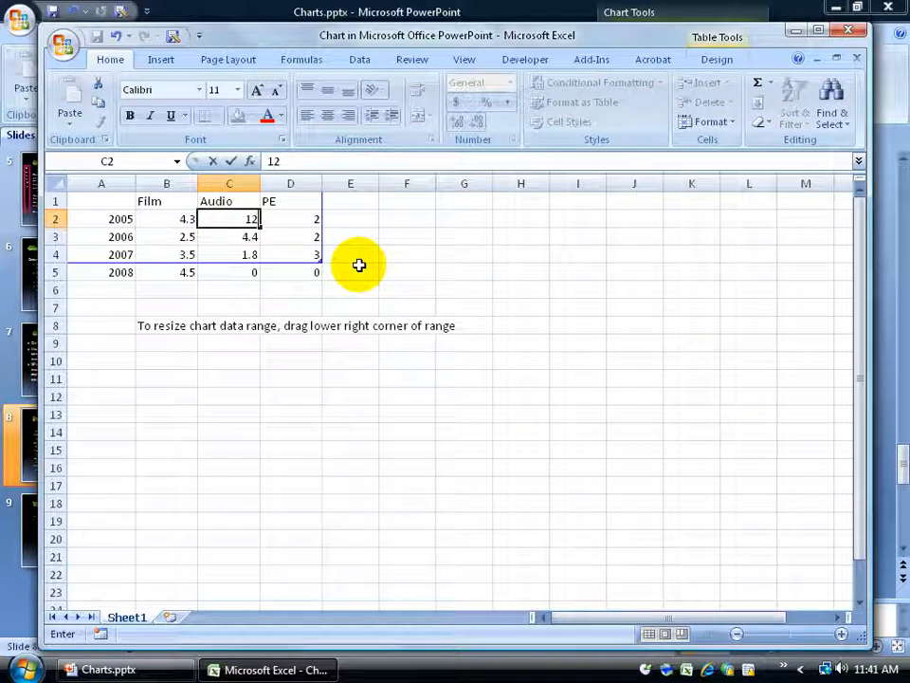
key(Return)
text(22)
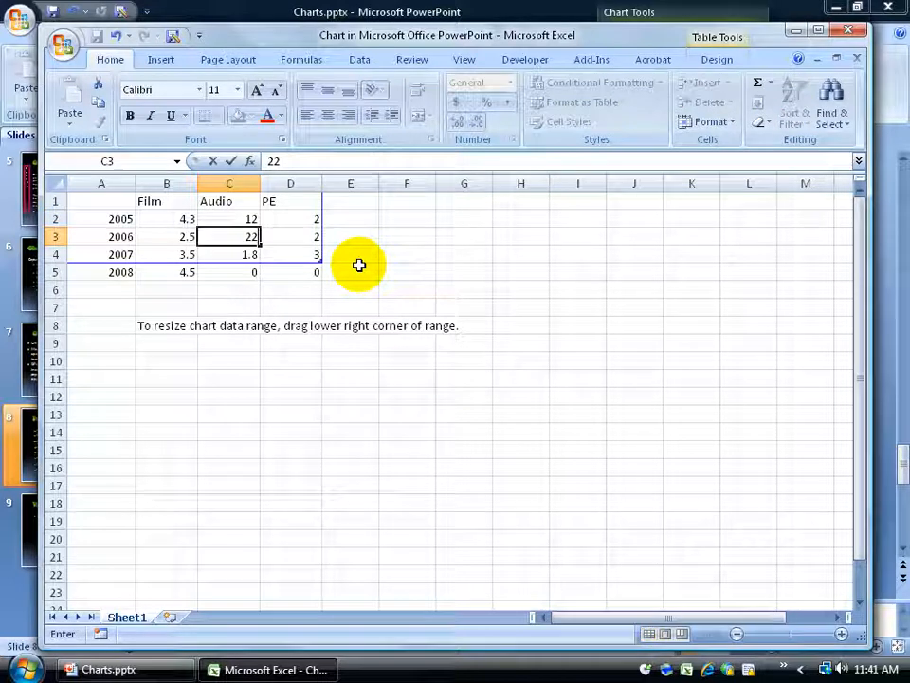
key(Return)
text(19)
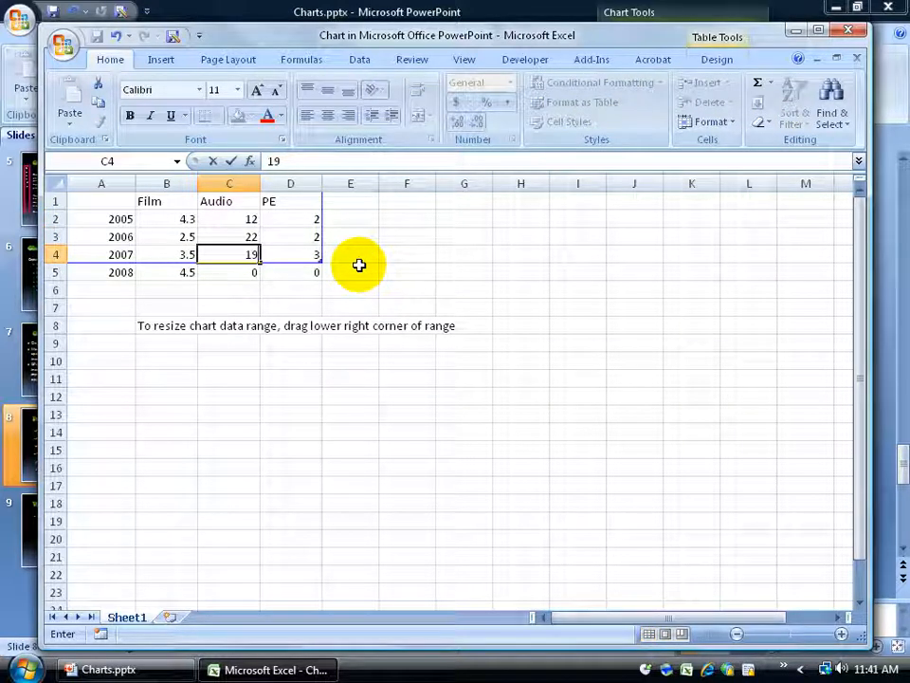
key(Tab)
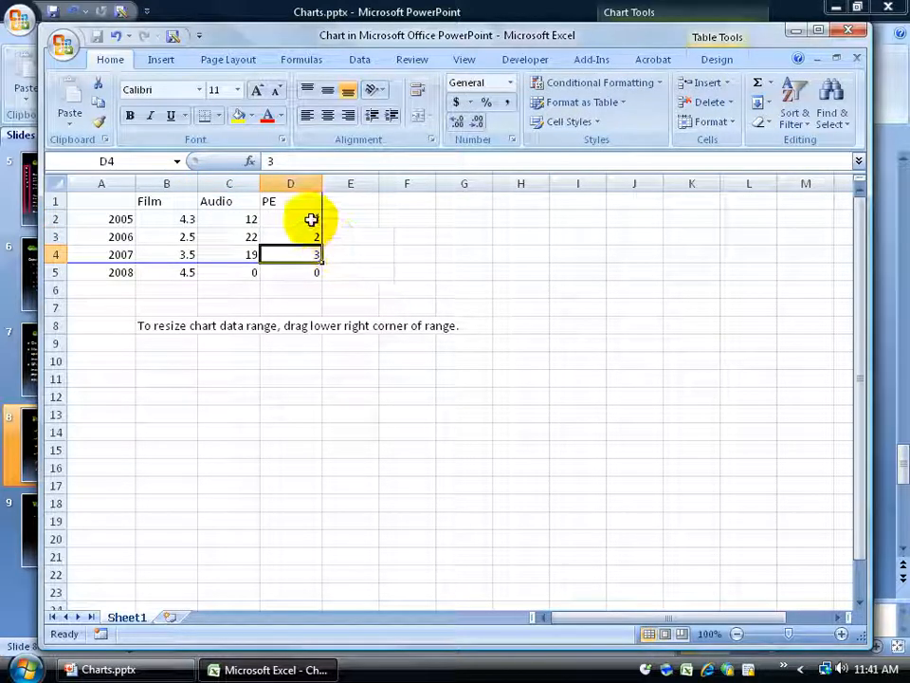
Set the PE values for 2005, 2006 and 2007 to 13, 14 and 19, then close the data sheet
click(311, 219)
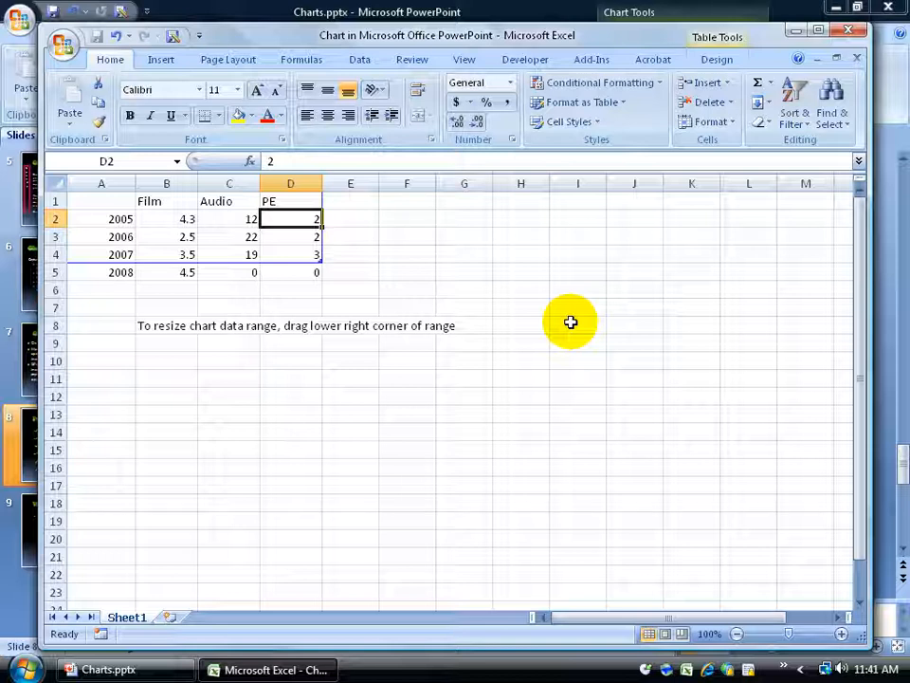
text(13)
key(Return)
text(14)
key(Return)
text(1)
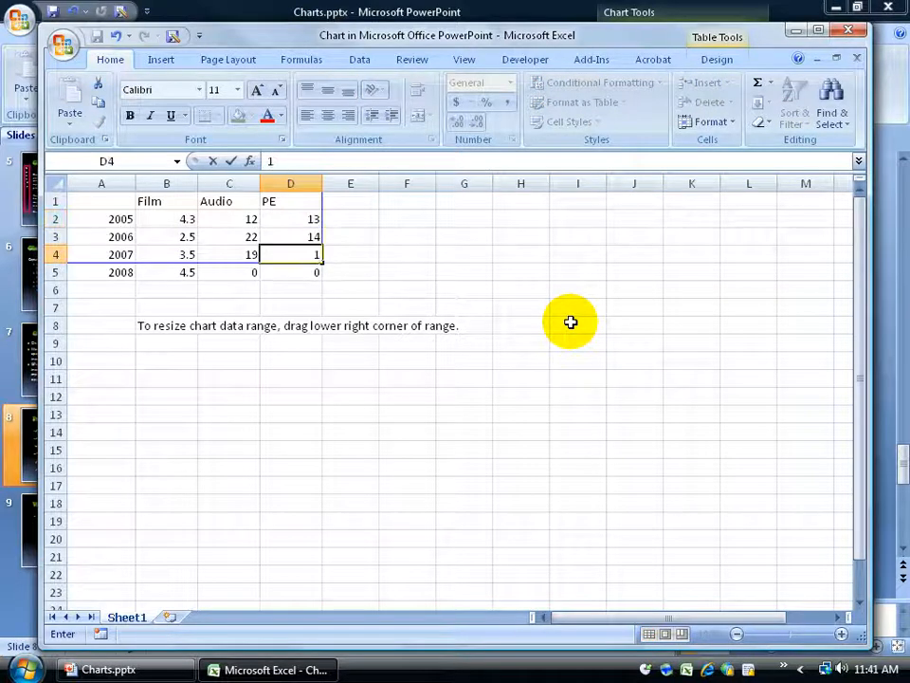
text(9)
key(Return)
click(849, 30)
click(644, 341)
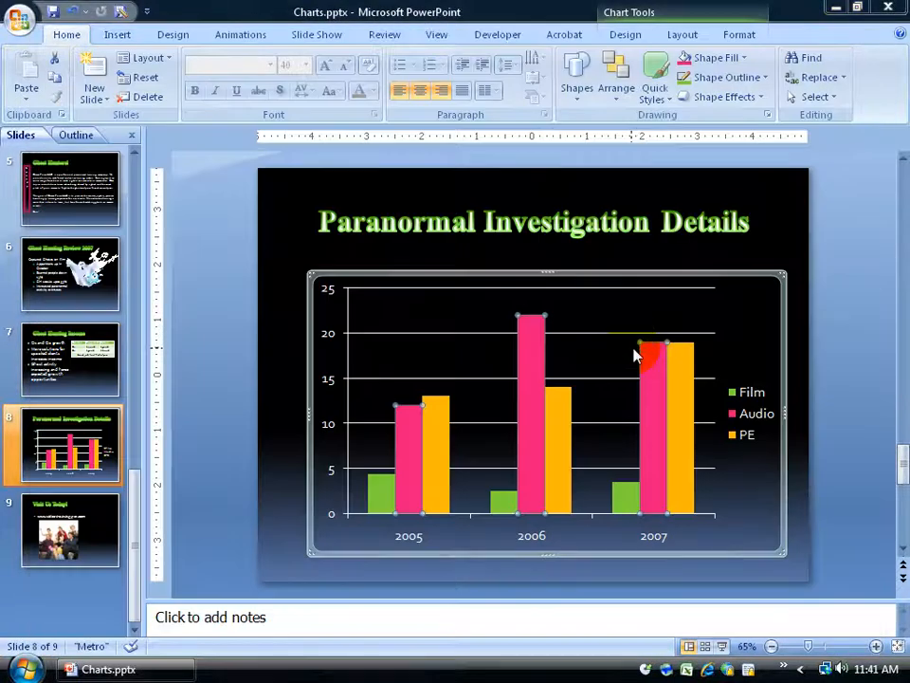